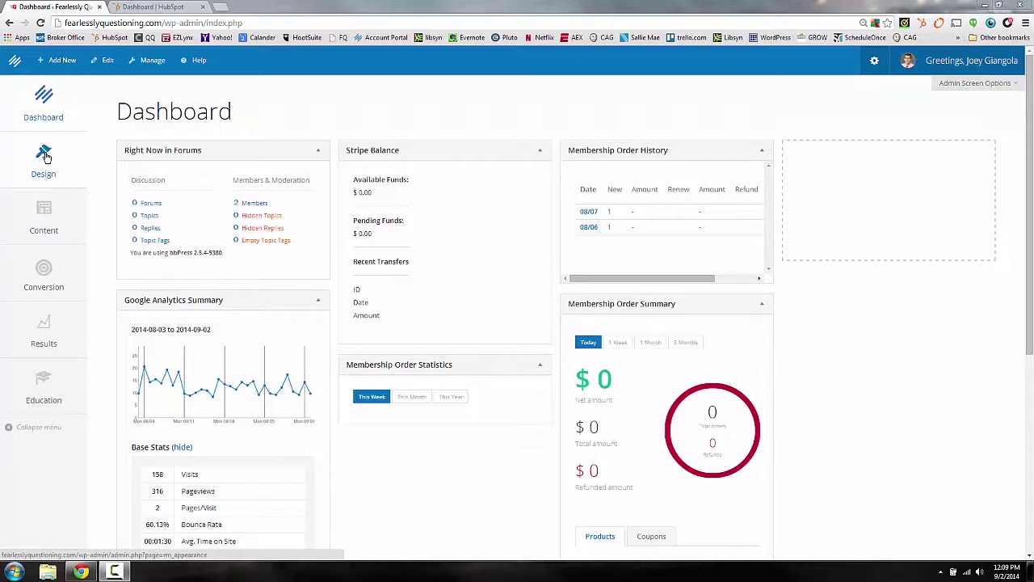
Step: From Design, start a new blank form using New on the Forms card
{"action": "left_click", "coordinate": [46, 157]}
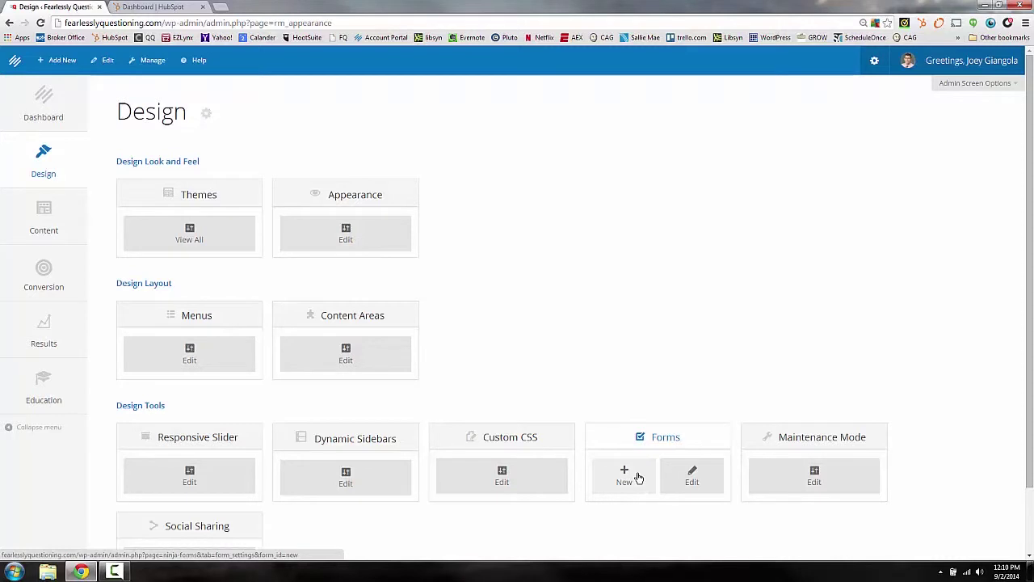
{"action": "left_click", "coordinate": [638, 477]}
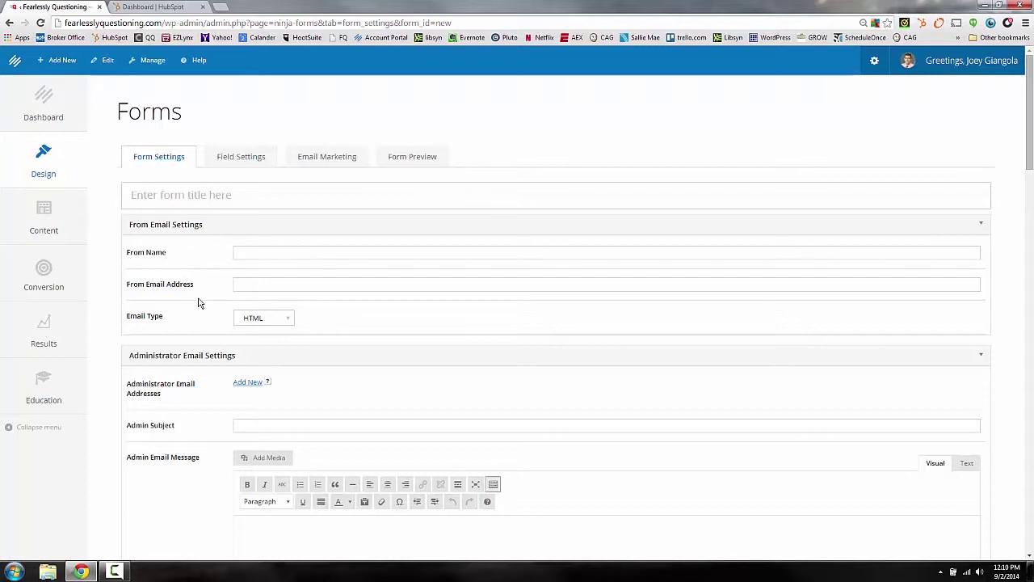
Step: Title the new form 'Test'
{"action": "left_click", "coordinate": [193, 195]}
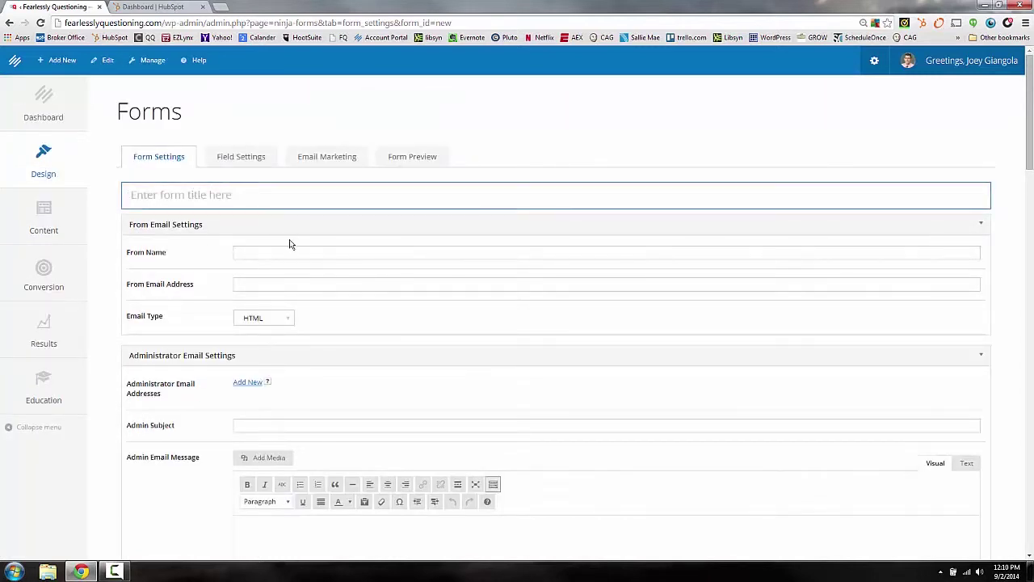
{"action": "type", "text": "Test"}
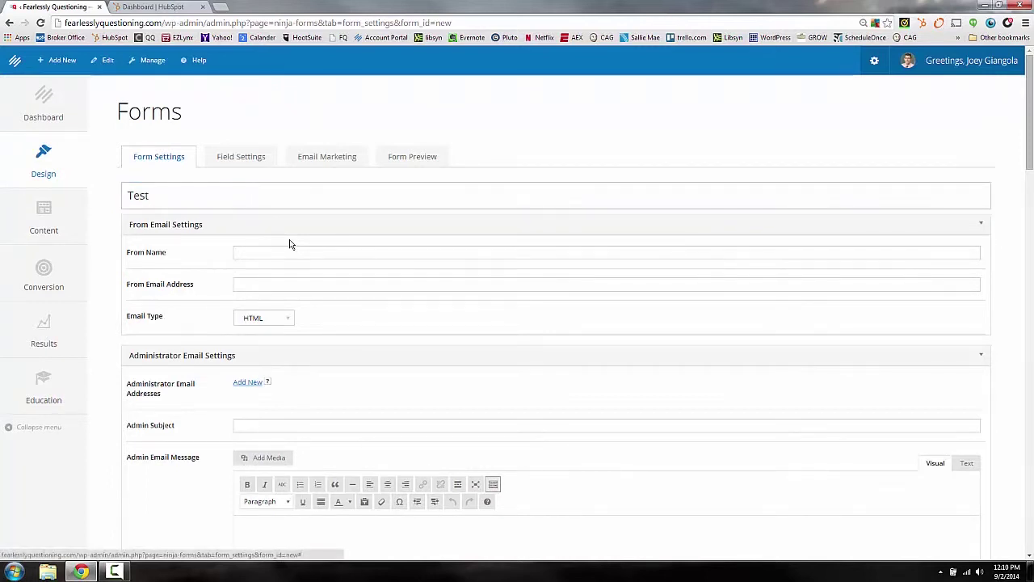
Step: Set From Name to 'Test' and fill in the sender e-mail from the autofill suggestion
{"action": "left_click", "coordinate": [260, 254]}
{"action": "scroll", "coordinate": [262, 311], "scroll_direction": "down", "scroll_amount": 1}
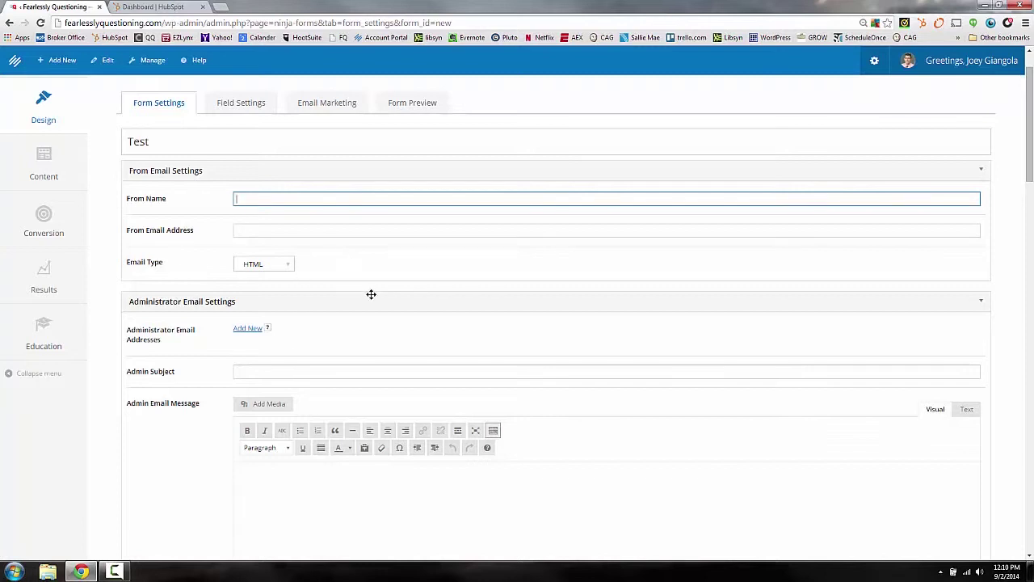
{"action": "key", "text": "Tab"}
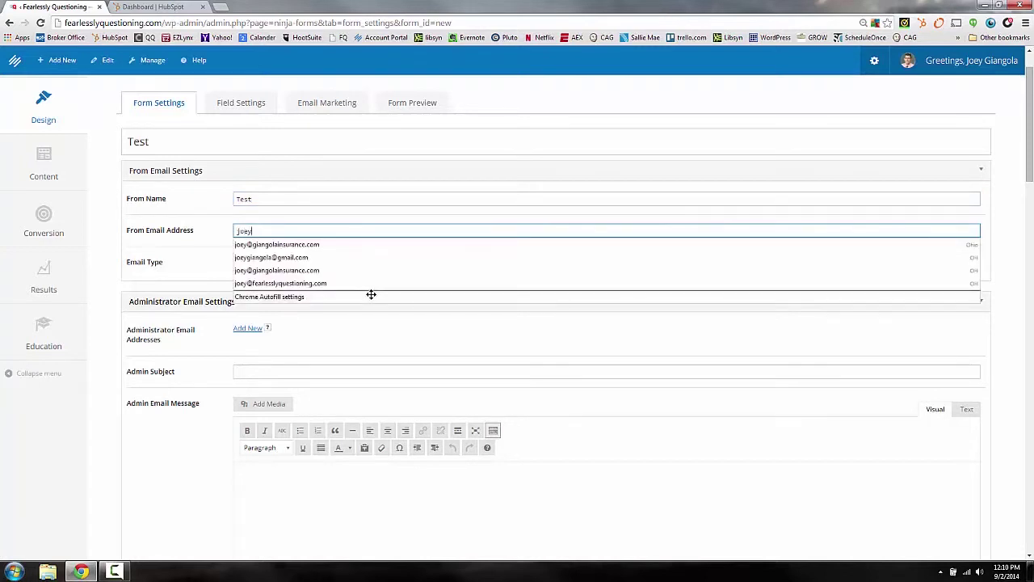
{"action": "left_click", "coordinate": [291, 271]}
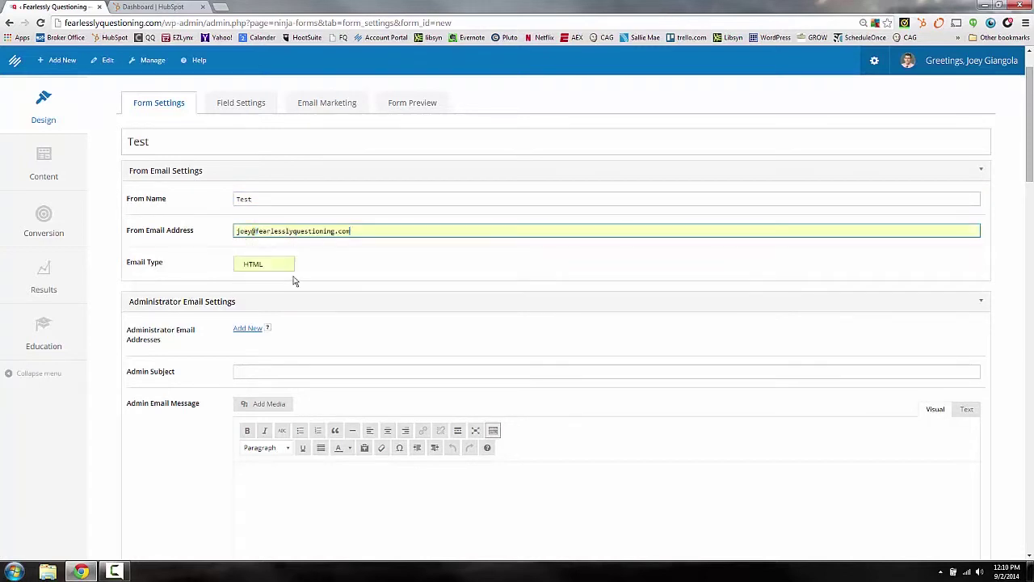
{"action": "scroll", "coordinate": [202, 353], "scroll_direction": "down", "scroll_amount": 1}
{"action": "scroll", "coordinate": [202, 352], "scroll_direction": "down", "scroll_amount": 3}
{"action": "scroll", "coordinate": [203, 352], "scroll_direction": "up", "scroll_amount": 1}
{"action": "left_click", "coordinate": [248, 207]}
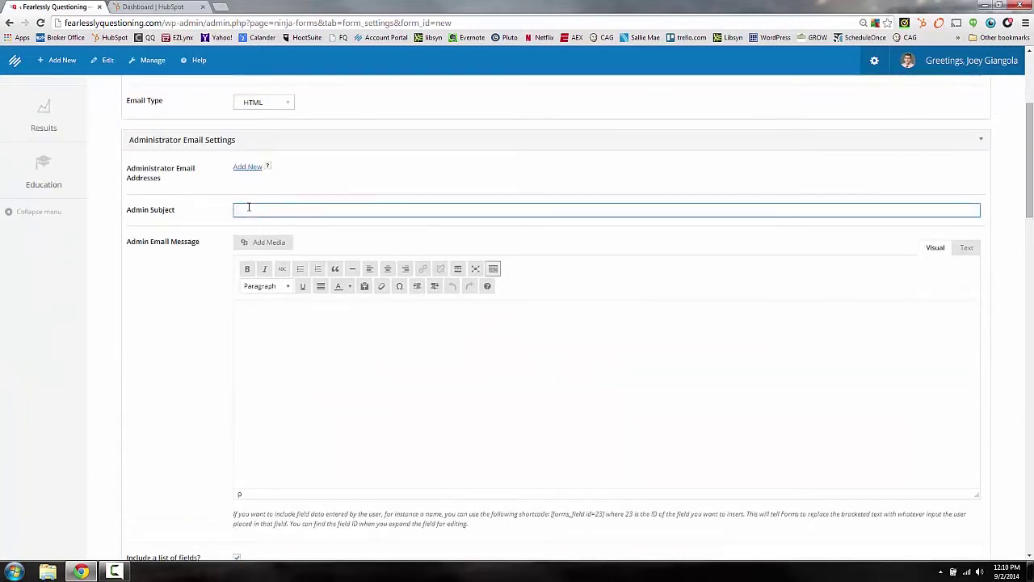
Step: Give the admin email subject 'Way To Go' and message 'Your Amazing someone just completed a form.'
{"action": "type", "text": "Hey T"}
{"action": "type", "text": "o Go"}
{"action": "key", "text": "Tab"}
{"action": "type", "text": "Your Amas"}
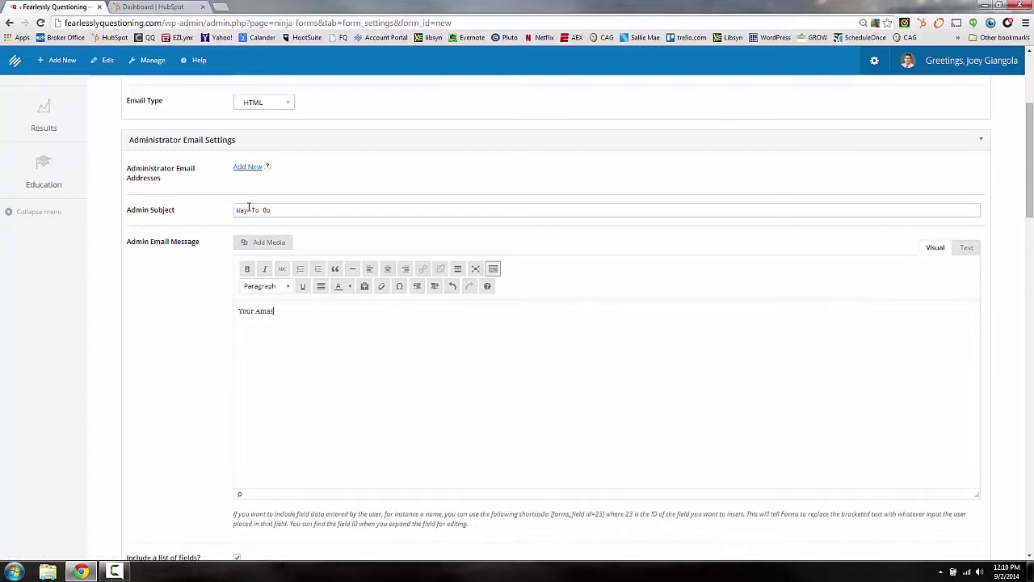
{"action": "key", "text": "BackSpace"}
{"action": "type", "text": "zing someone just completed a form."}
{"action": "scroll", "coordinate": [406, 418], "scroll_direction": "down", "scroll_amount": 1}
{"action": "scroll", "coordinate": [371, 427], "scroll_direction": "up", "scroll_amount": 2}
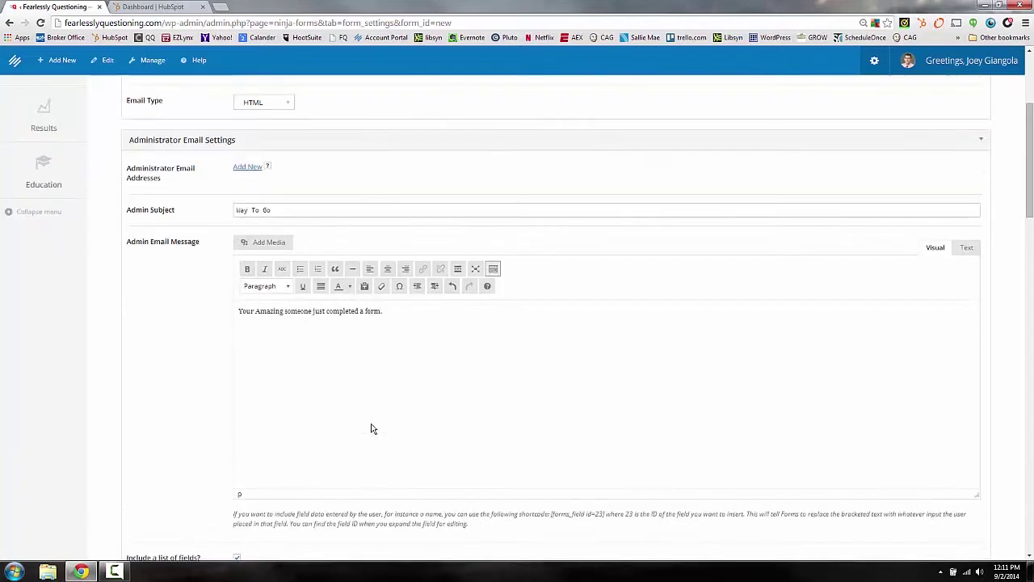
{"action": "scroll", "coordinate": [349, 391], "scroll_direction": "down", "scroll_amount": 1}
{"action": "scroll", "coordinate": [341, 407], "scroll_direction": "up", "scroll_amount": 1}
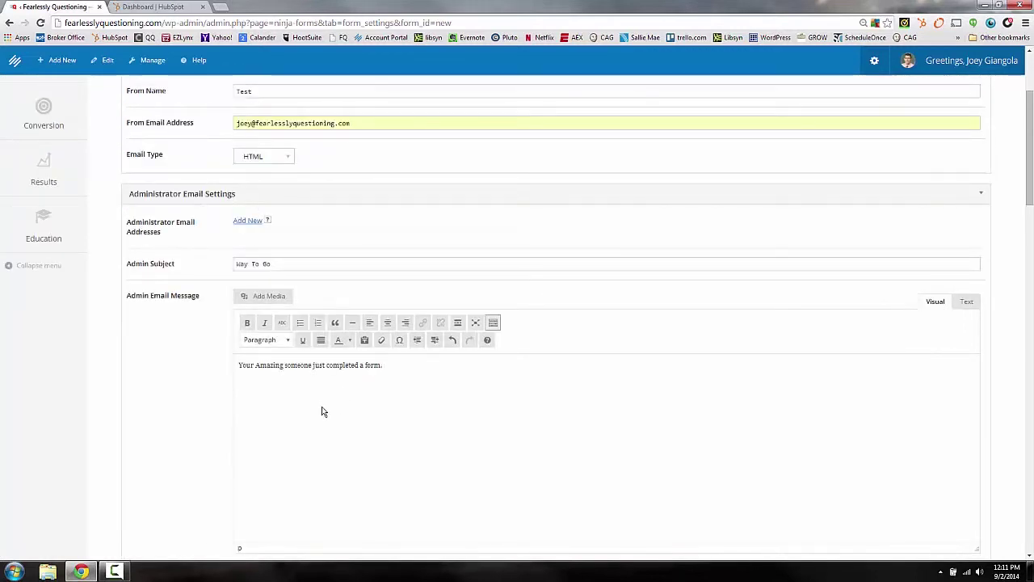
{"action": "scroll", "coordinate": [321, 406], "scroll_direction": "down", "scroll_amount": 3}
{"action": "scroll", "coordinate": [322, 406], "scroll_direction": "down", "scroll_amount": 2}
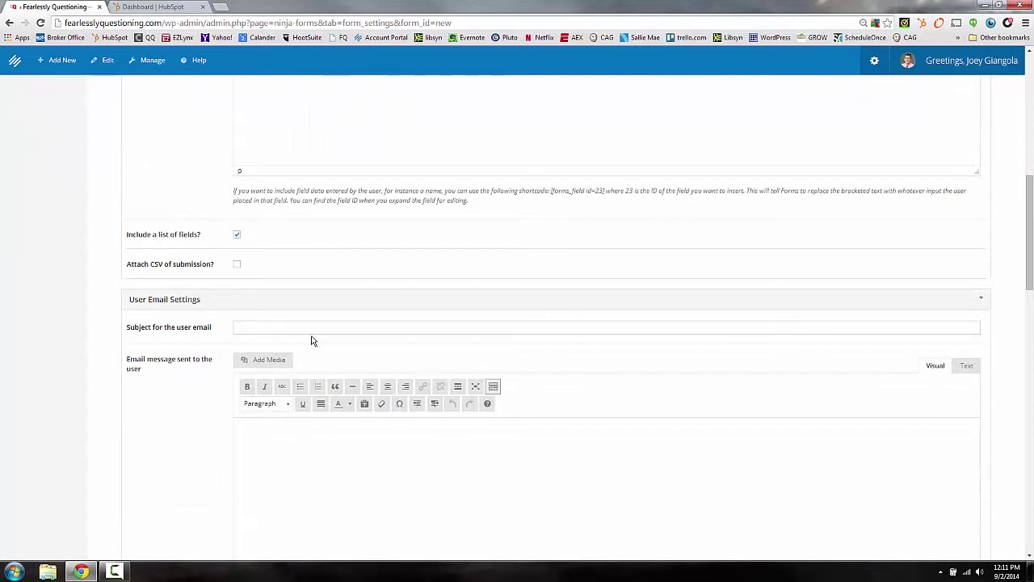
Step: Set the user email subject to 'You're Awesome' and start its message with 'Hey thanks,'
{"action": "left_click", "coordinate": [202, 330]}
{"action": "type", "text": "You're "}
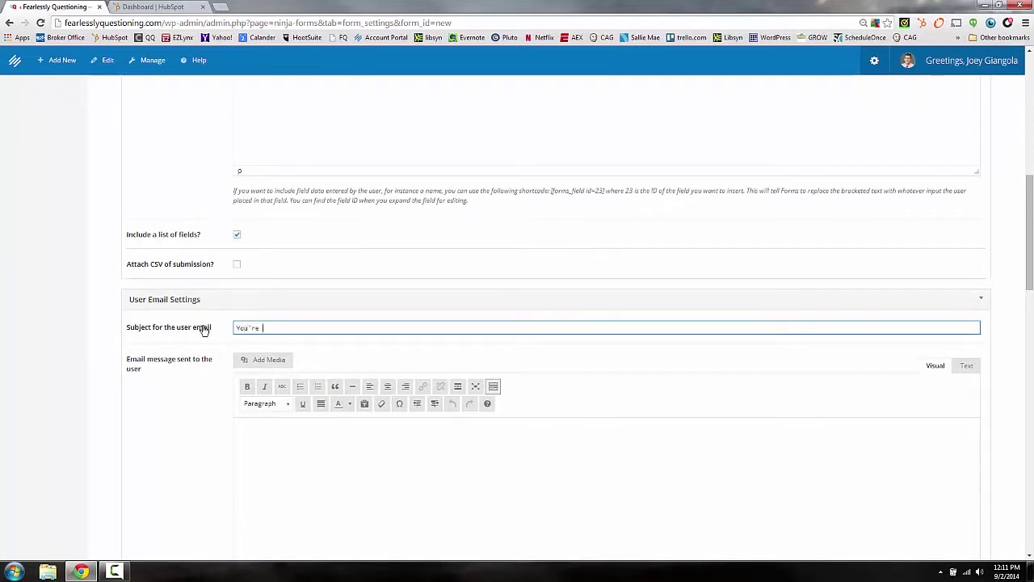
{"action": "type", "text": "Awesome!!"}
{"action": "key", "text": "BackSpace"}
{"action": "key", "text": "BackSpace"}
{"action": "key", "text": "Tab"}
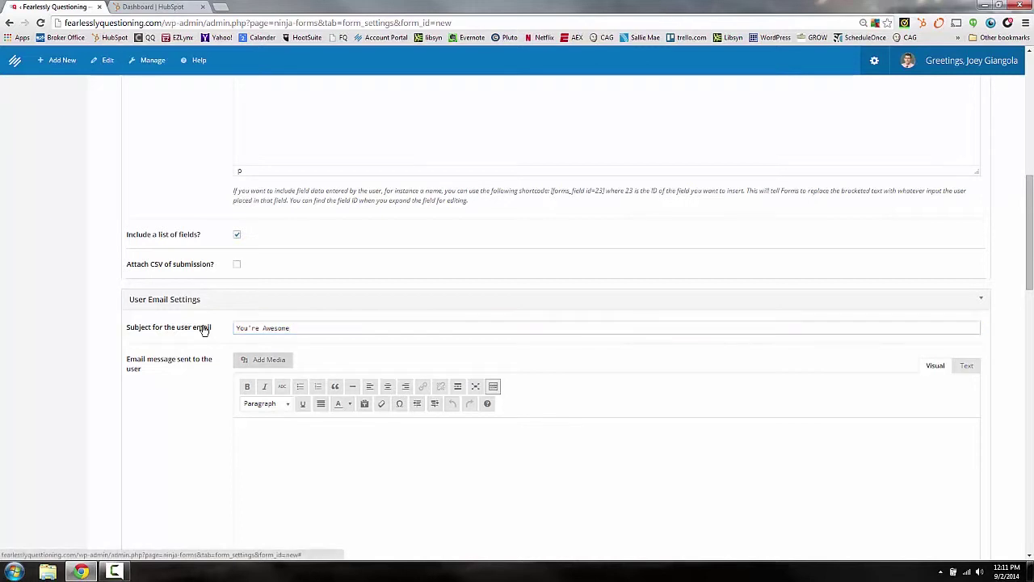
{"action": "type", "text": "Hey thanks,"}
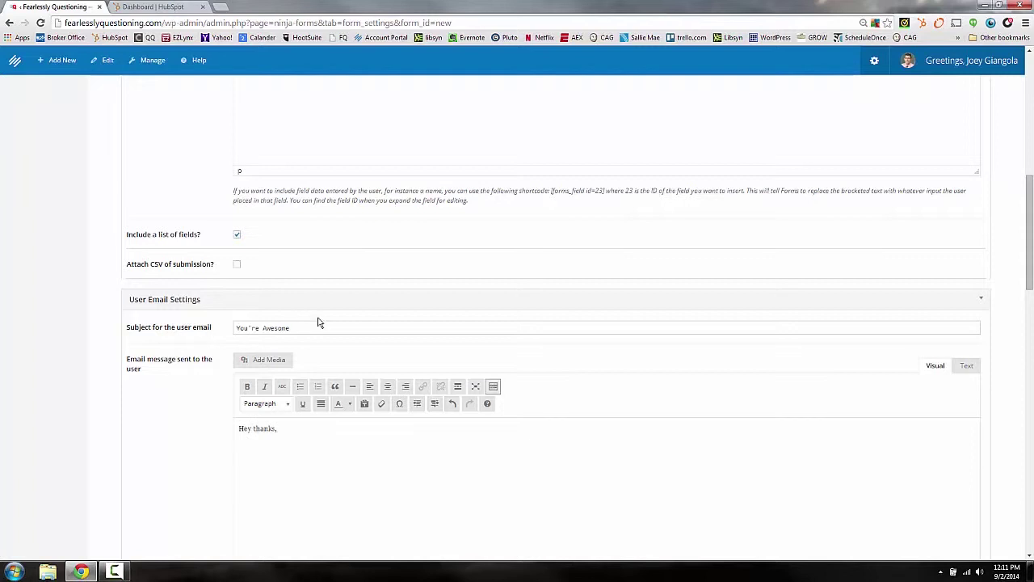
{"action": "scroll", "coordinate": [323, 319], "scroll_direction": "down", "scroll_amount": 2}
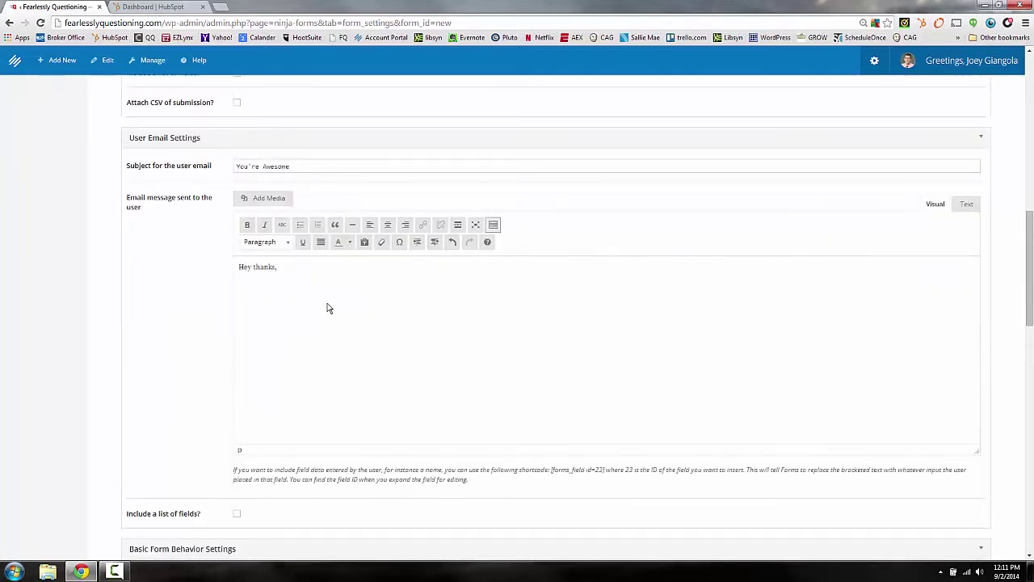
{"action": "scroll", "coordinate": [316, 319], "scroll_direction": "down", "scroll_amount": 4}
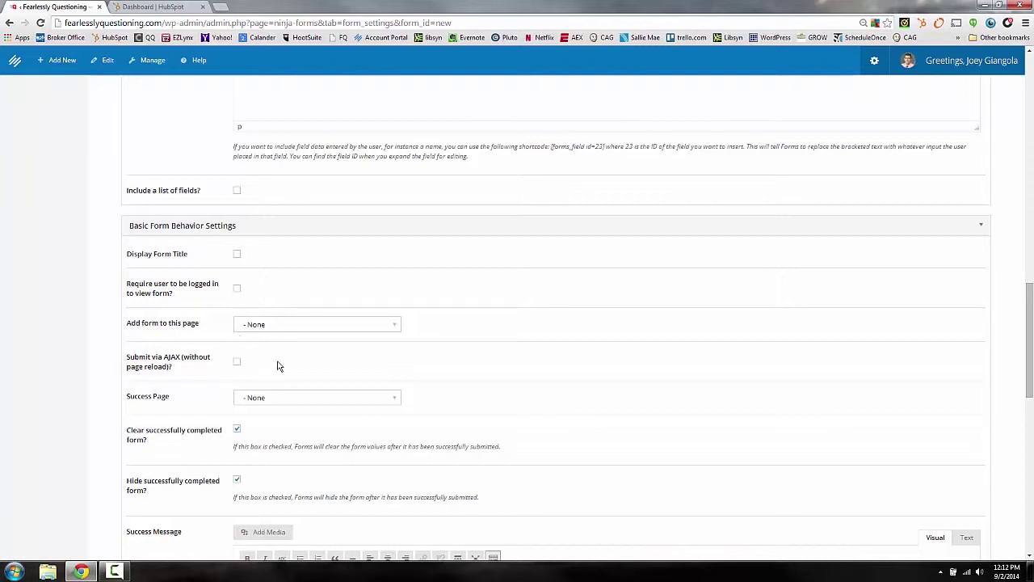
Step: Set the form's Success Page to The Fearless Files Library
{"action": "left_click", "coordinate": [314, 329]}
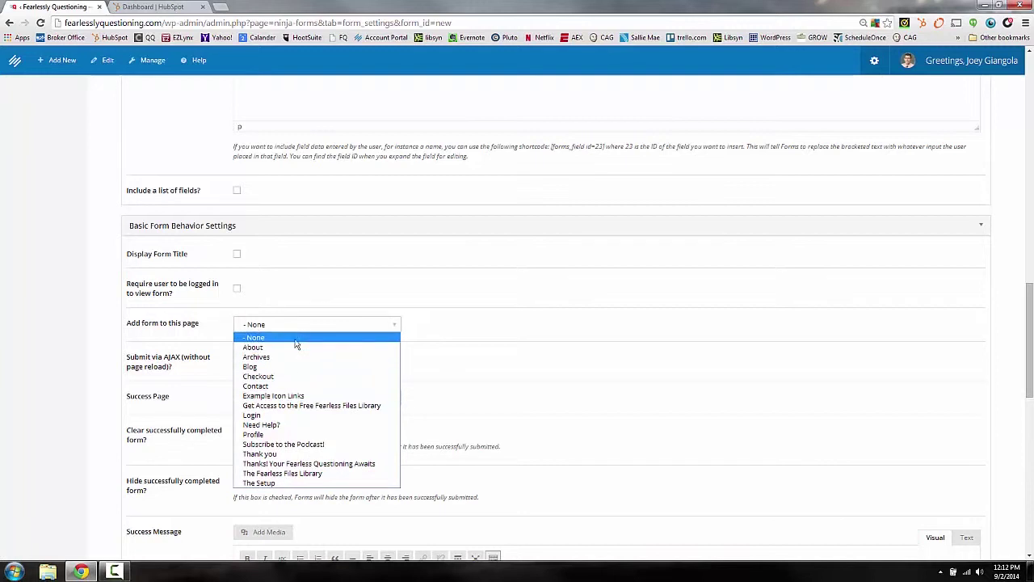
{"action": "scroll", "coordinate": [220, 294], "scroll_direction": "down", "scroll_amount": 2}
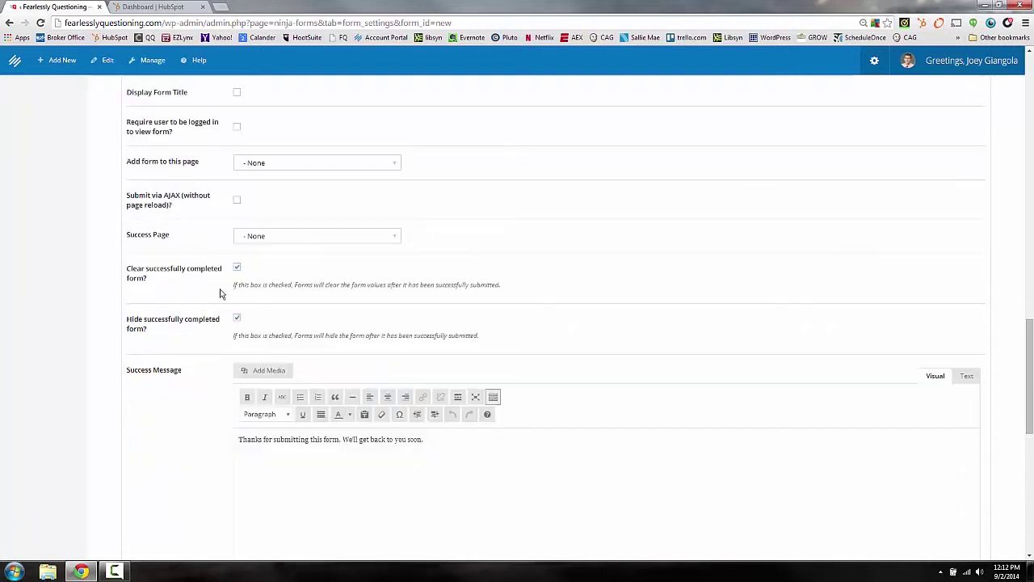
{"action": "left_click", "coordinate": [278, 237]}
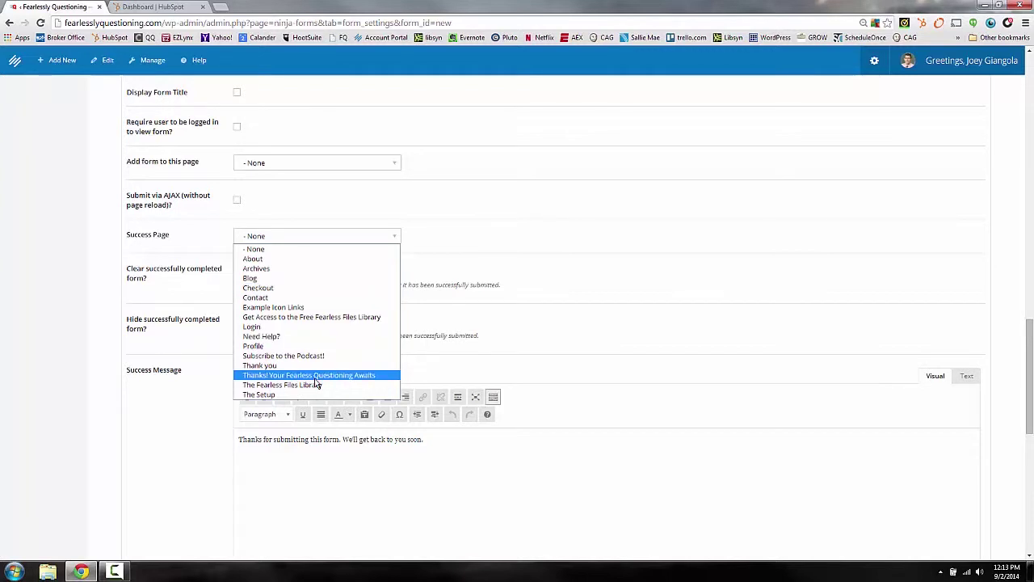
{"action": "left_click", "coordinate": [311, 386]}
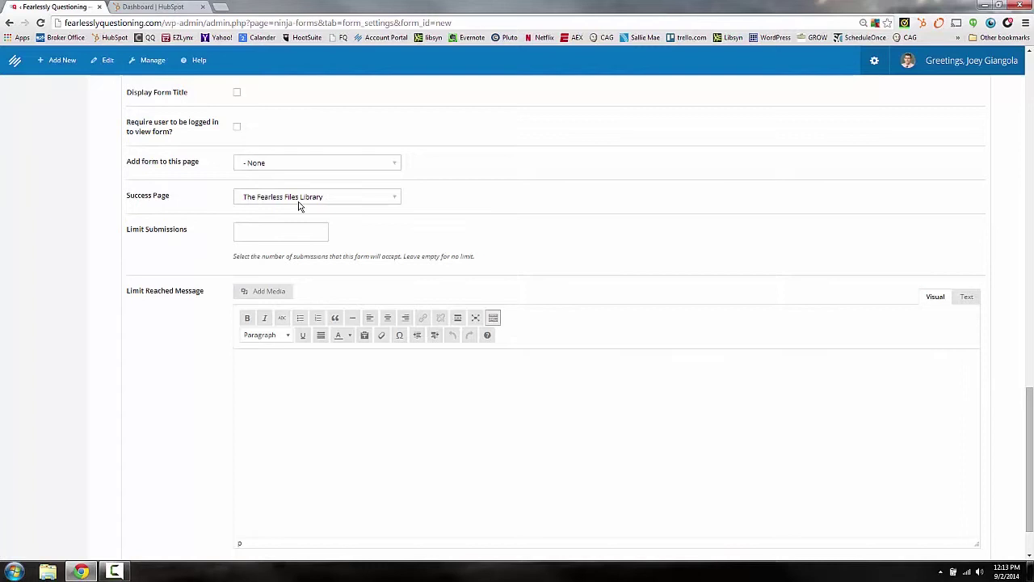
{"action": "scroll", "coordinate": [298, 206], "scroll_direction": "up", "scroll_amount": 1}
{"action": "left_click", "coordinate": [276, 272]}
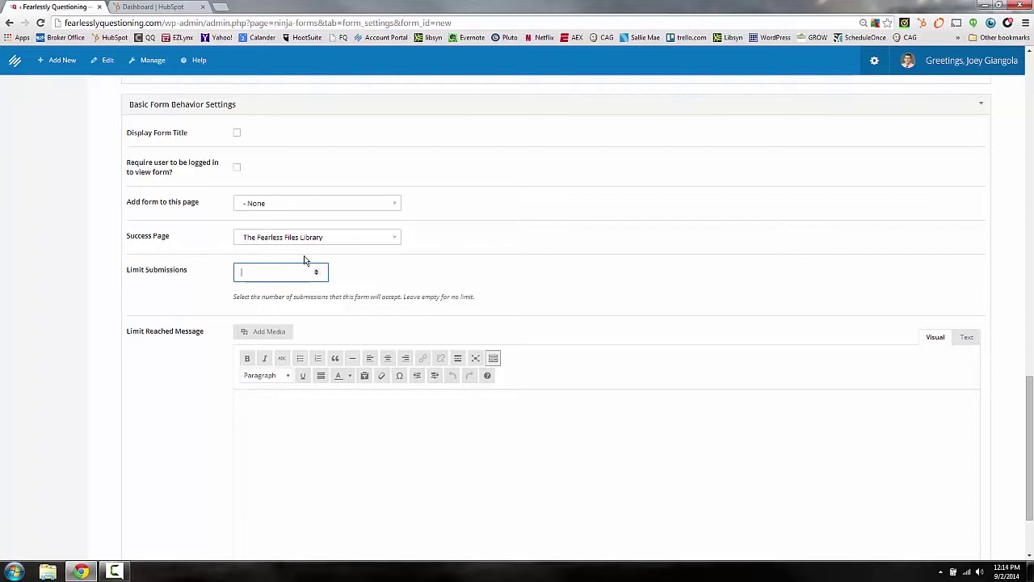
{"action": "type", "text": "6"}
{"action": "scroll", "coordinate": [203, 302], "scroll_direction": "down", "scroll_amount": 2}
{"action": "scroll", "coordinate": [204, 302], "scroll_direction": "up", "scroll_amount": 2}
{"action": "key", "text": "BackSpace"}
{"action": "scroll", "coordinate": [193, 297], "scroll_direction": "up", "scroll_amount": 2}
{"action": "scroll", "coordinate": [194, 297], "scroll_direction": "up", "scroll_amount": 20}
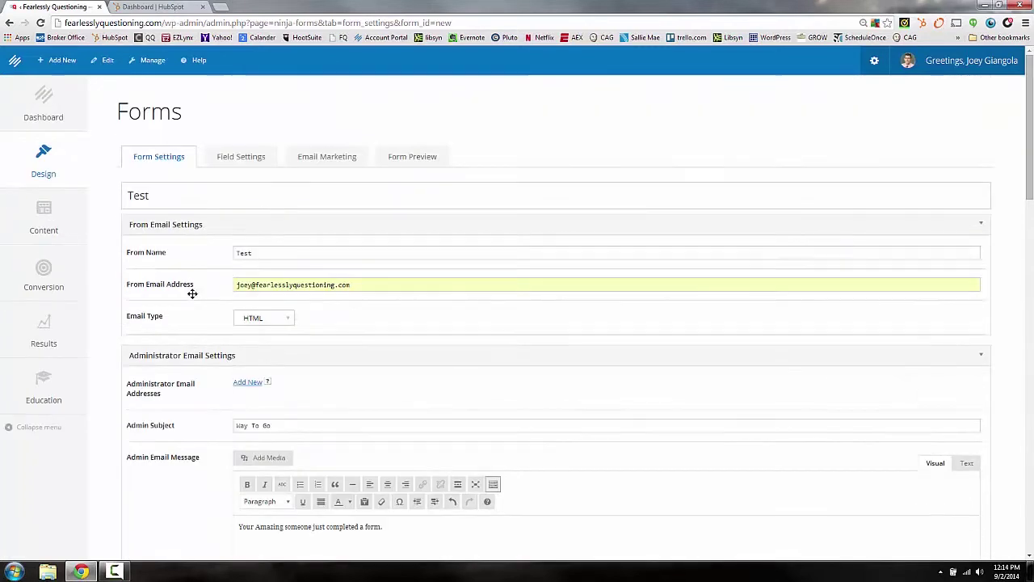
Step: Save the Test form's settings
{"action": "left_click", "coordinate": [321, 157]}
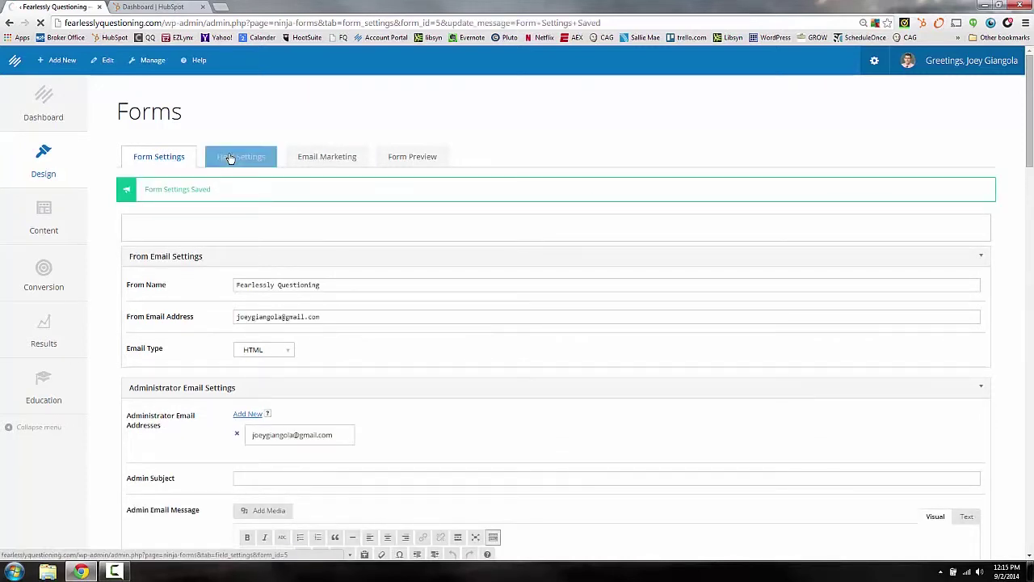
Step: In Field Settings, add a First Name field from User Information to the Test form
{"action": "left_click", "coordinate": [240, 159]}
{"action": "scroll", "coordinate": [283, 327], "scroll_direction": "down", "scroll_amount": 2}
{"action": "scroll", "coordinate": [283, 327], "scroll_direction": "up", "scroll_amount": 2}
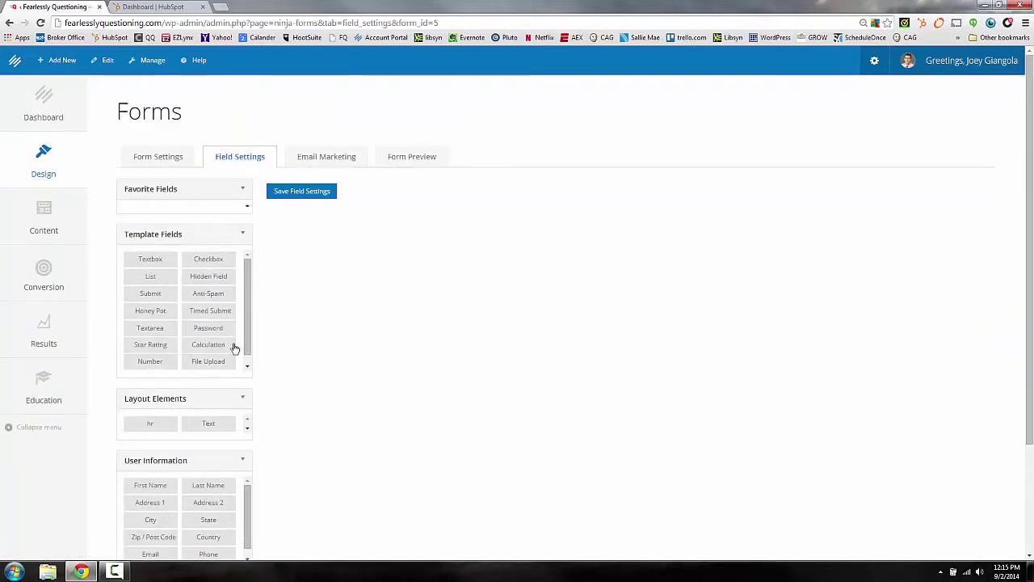
{"action": "scroll", "coordinate": [265, 396], "scroll_direction": "down", "scroll_amount": 2}
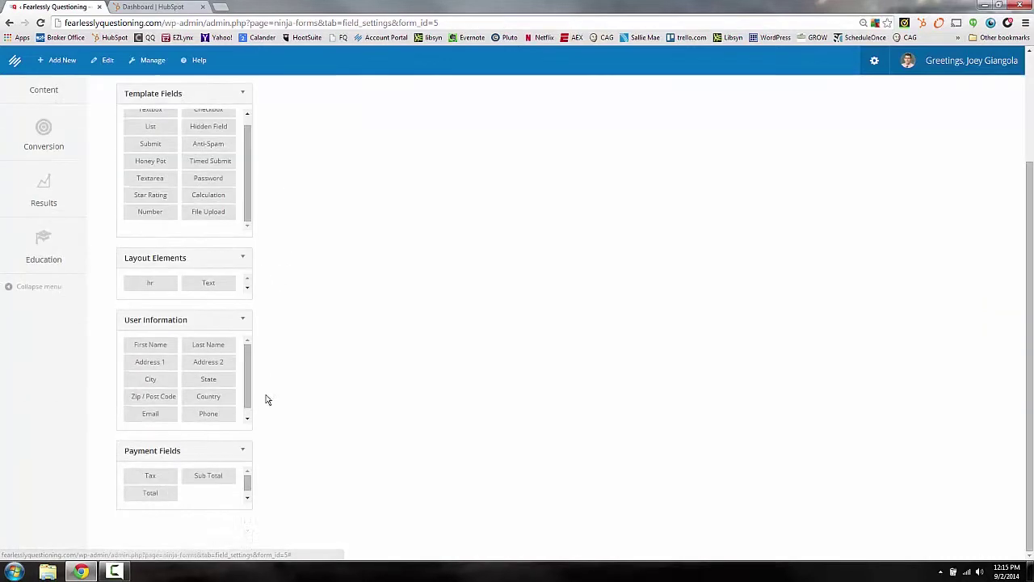
{"action": "scroll", "coordinate": [267, 399], "scroll_direction": "up", "scroll_amount": 2}
{"action": "scroll", "coordinate": [342, 348], "scroll_direction": "down", "scroll_amount": 4}
{"action": "scroll", "coordinate": [333, 350], "scroll_direction": "up", "scroll_amount": 4}
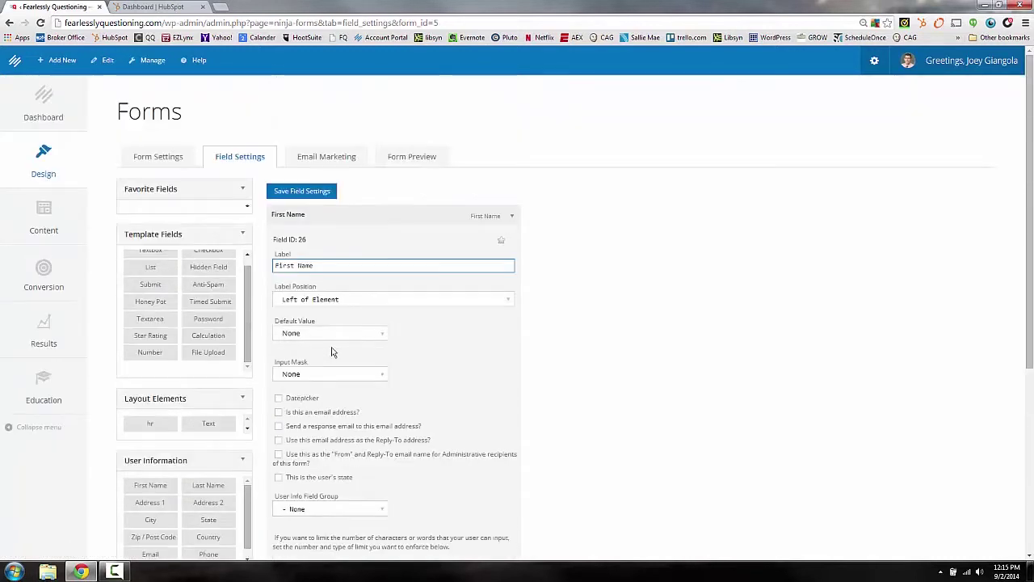
{"action": "scroll", "coordinate": [330, 351], "scroll_direction": "down", "scroll_amount": 3}
{"action": "scroll", "coordinate": [330, 349], "scroll_direction": "up", "scroll_amount": 2}
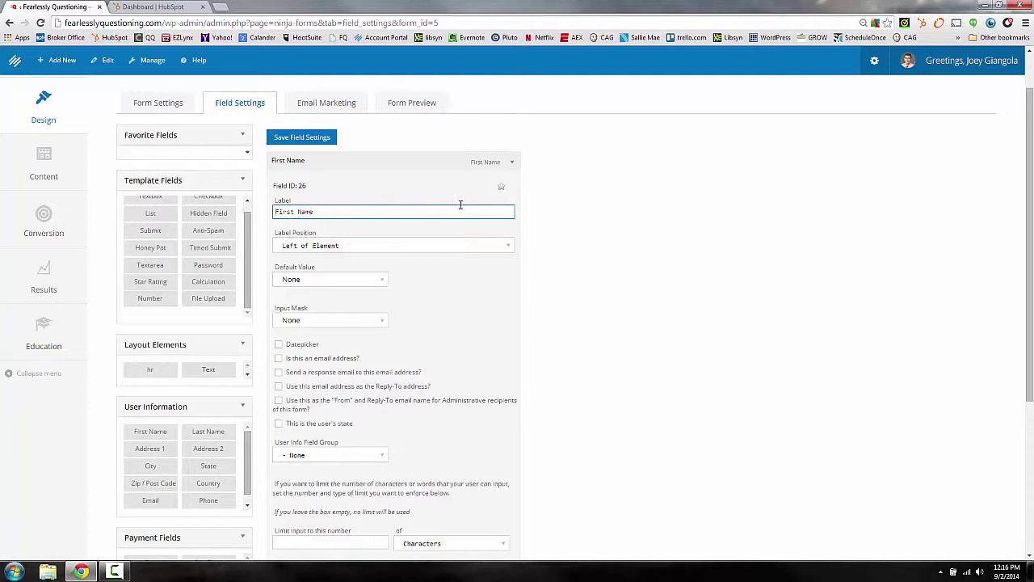
{"action": "scroll", "coordinate": [404, 266], "scroll_direction": "down", "scroll_amount": 1}
{"action": "scroll", "coordinate": [404, 266], "scroll_direction": "up", "scroll_amount": 1}
{"action": "scroll", "coordinate": [484, 296], "scroll_direction": "down", "scroll_amount": 2}
{"action": "scroll", "coordinate": [475, 289], "scroll_direction": "up", "scroll_amount": 3}
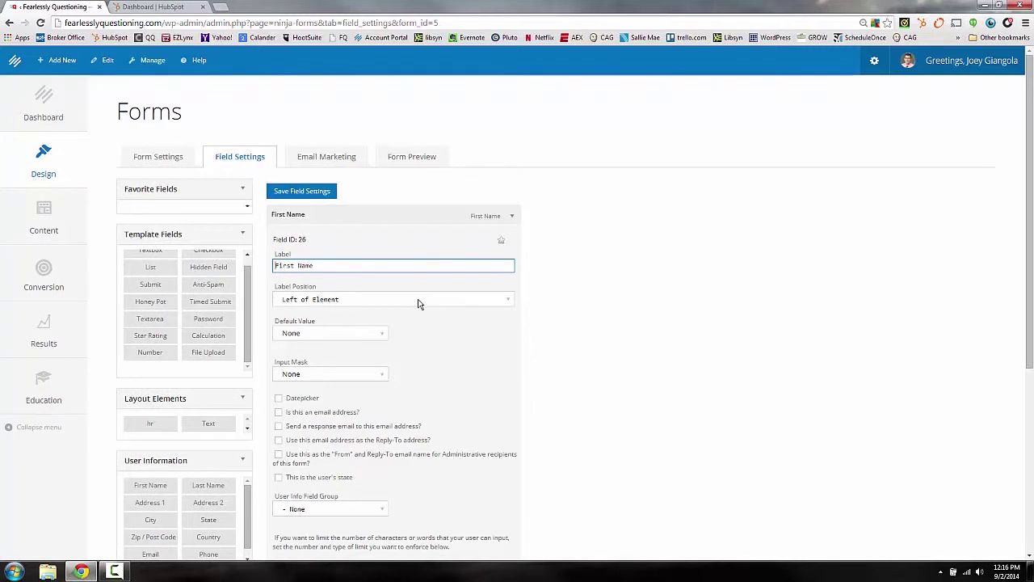
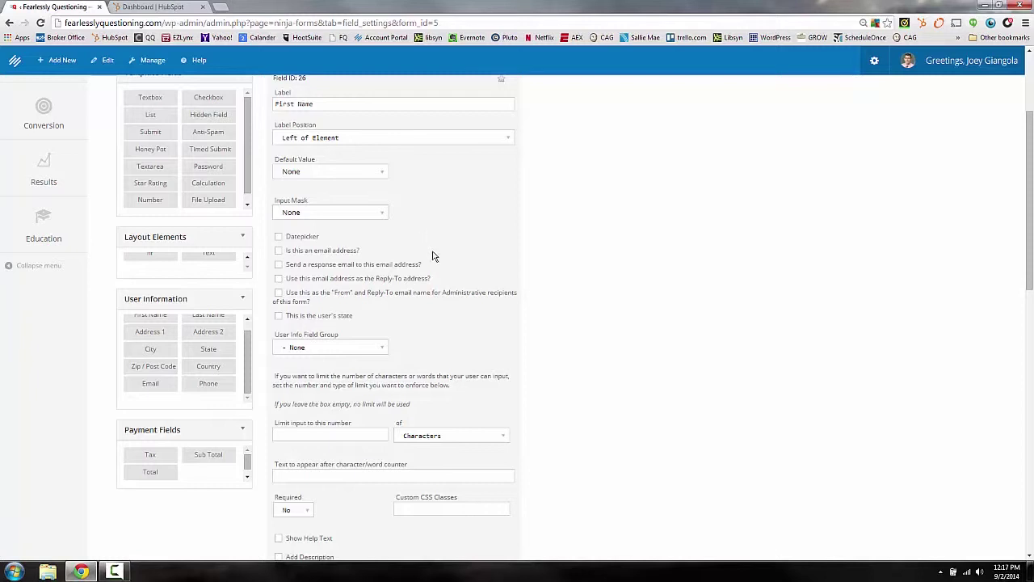
{"action": "scroll", "coordinate": [434, 264], "scroll_direction": "up", "scroll_amount": 2}
{"action": "scroll", "coordinate": [436, 267], "scroll_direction": "down", "scroll_amount": 1}
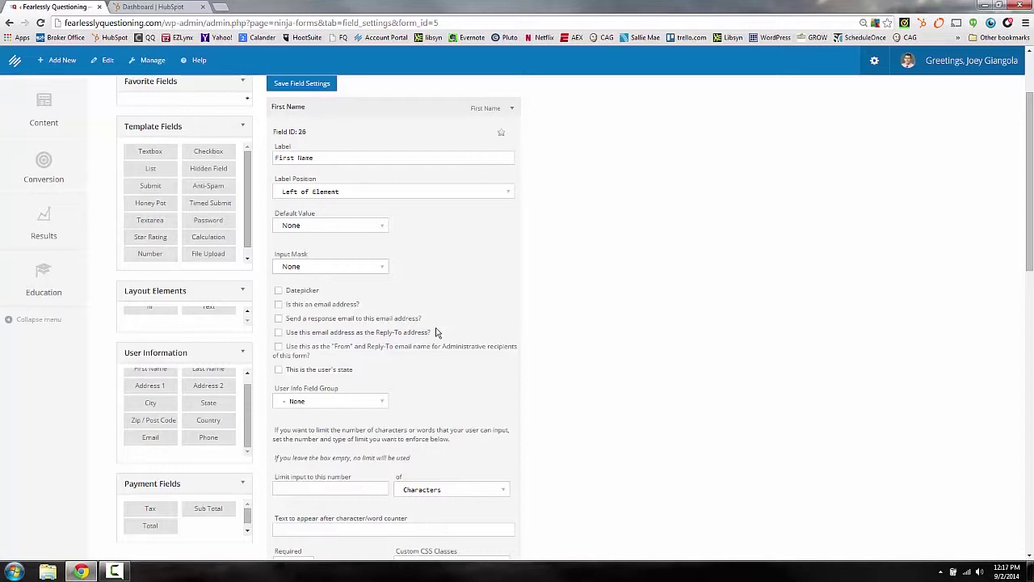
{"action": "scroll", "coordinate": [447, 360], "scroll_direction": "down", "scroll_amount": 2}
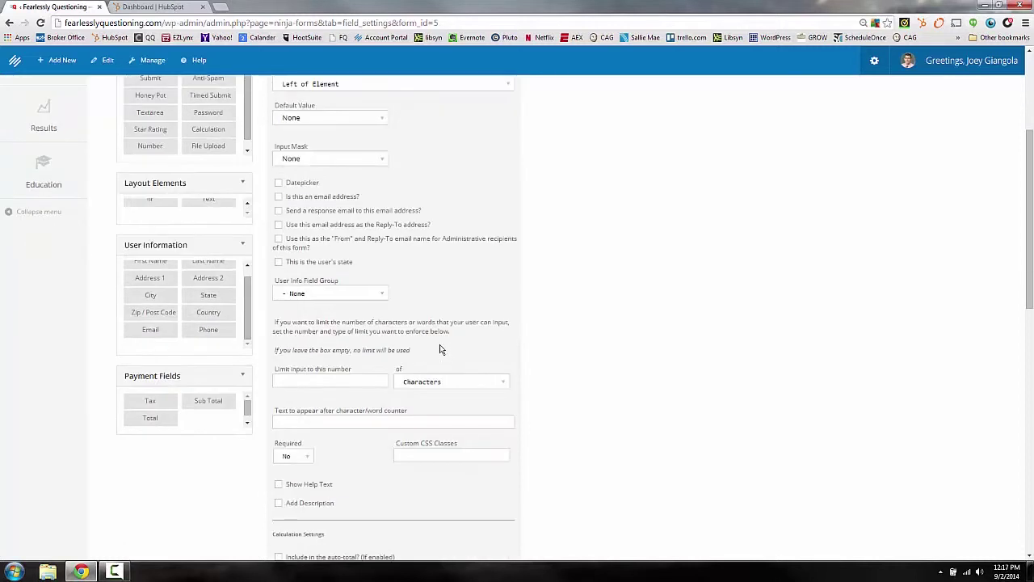
{"action": "scroll", "coordinate": [445, 355], "scroll_direction": "up", "scroll_amount": 2}
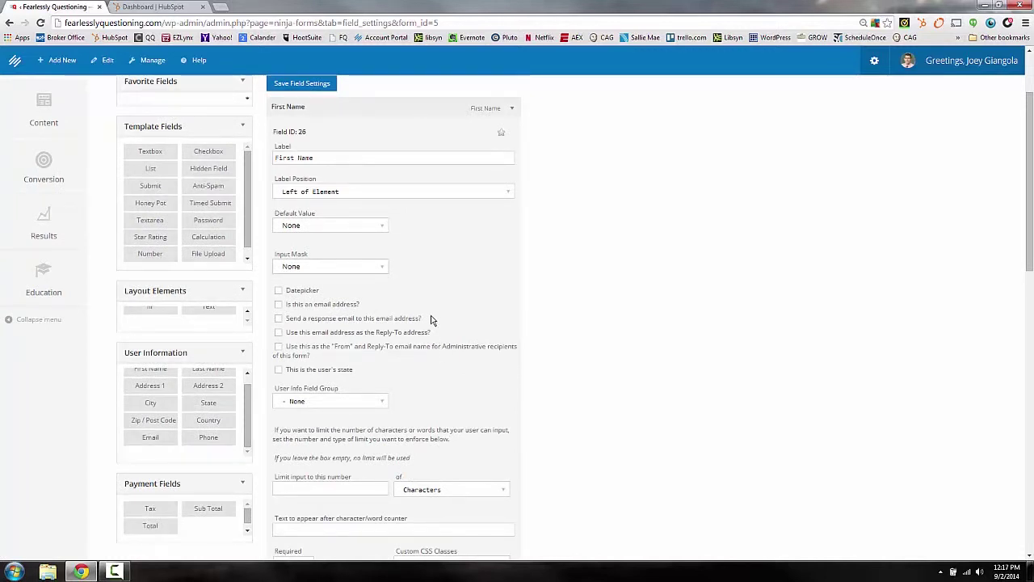
{"action": "scroll", "coordinate": [432, 321], "scroll_direction": "down", "scroll_amount": 1}
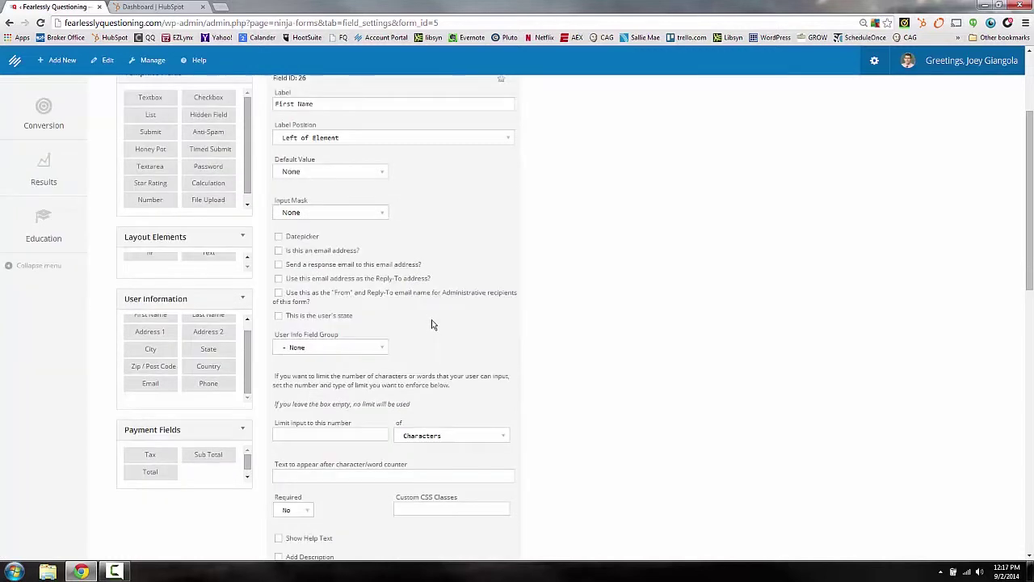
{"action": "scroll", "coordinate": [434, 327], "scroll_direction": "down", "scroll_amount": 2}
{"action": "scroll", "coordinate": [434, 329], "scroll_direction": "down", "scroll_amount": 5}
{"action": "scroll", "coordinate": [430, 328], "scroll_direction": "up", "scroll_amount": 2}
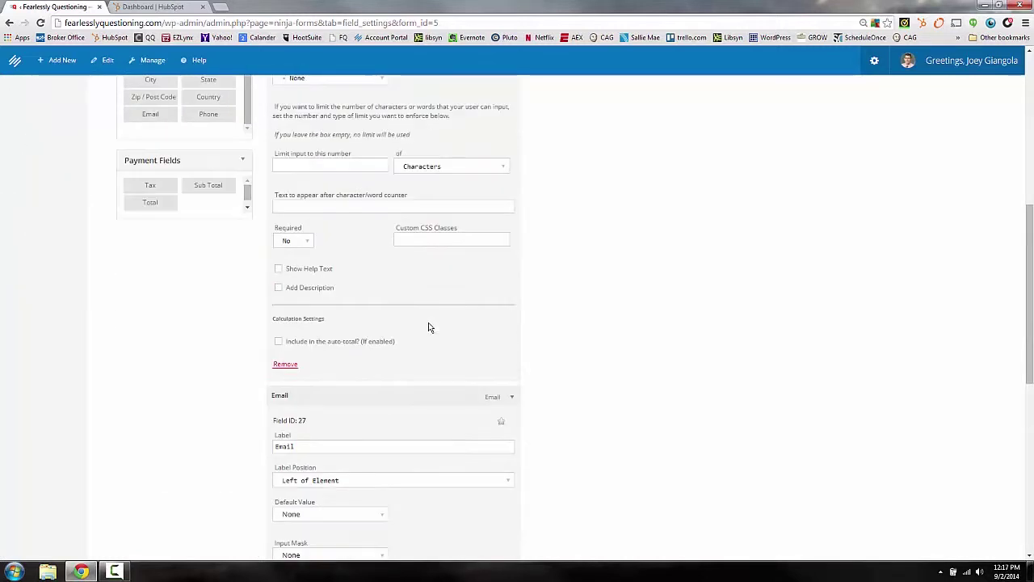
{"action": "scroll", "coordinate": [429, 329], "scroll_direction": "down", "scroll_amount": 1}
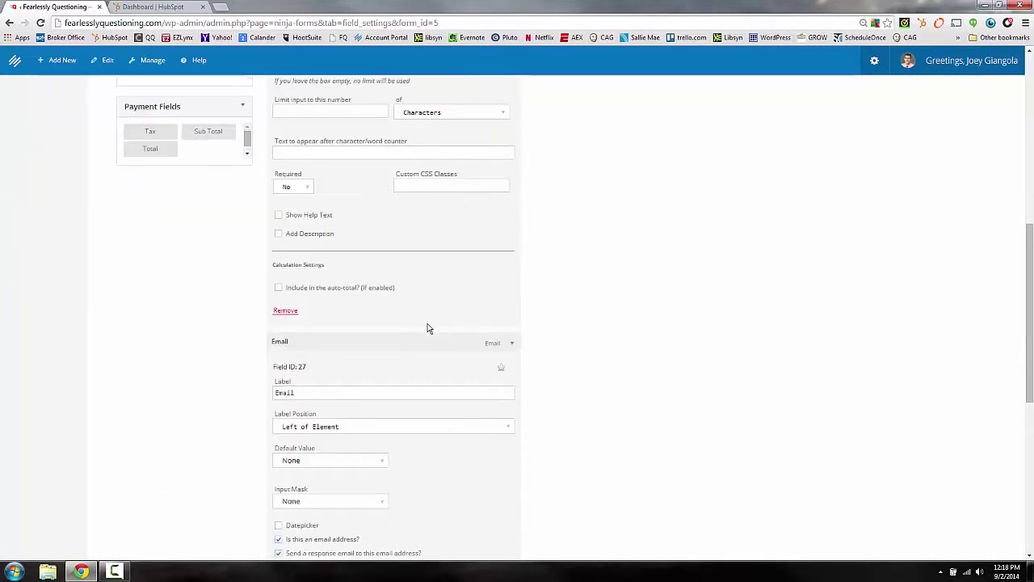
{"action": "scroll", "coordinate": [429, 327], "scroll_direction": "up", "scroll_amount": 1}
{"action": "scroll", "coordinate": [428, 325], "scroll_direction": "up", "scroll_amount": 2}
{"action": "scroll", "coordinate": [430, 275], "scroll_direction": "up", "scroll_amount": 2}
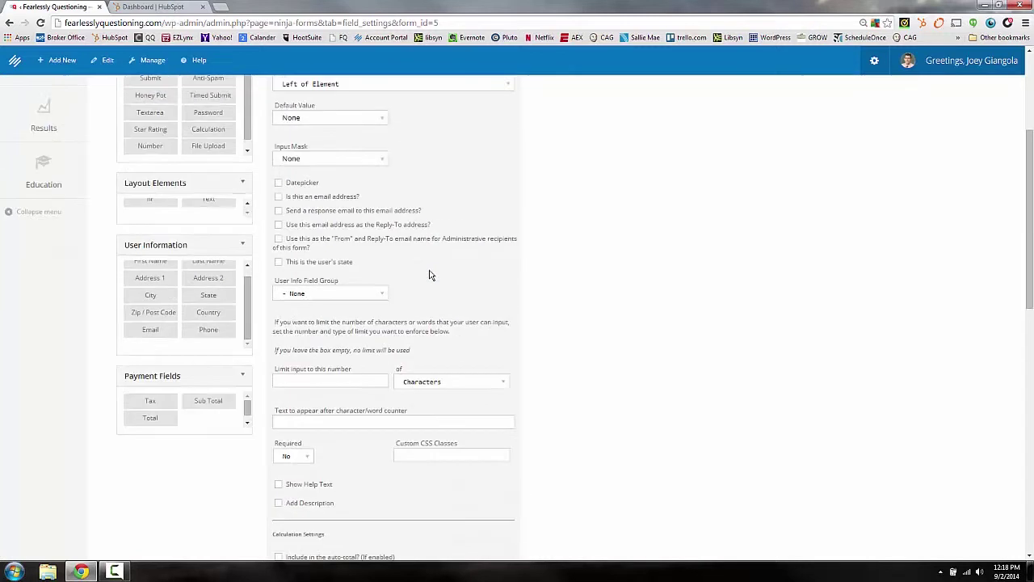
{"action": "scroll", "coordinate": [431, 275], "scroll_direction": "up", "scroll_amount": 2}
{"action": "scroll", "coordinate": [445, 217], "scroll_direction": "up", "scroll_amount": 2}
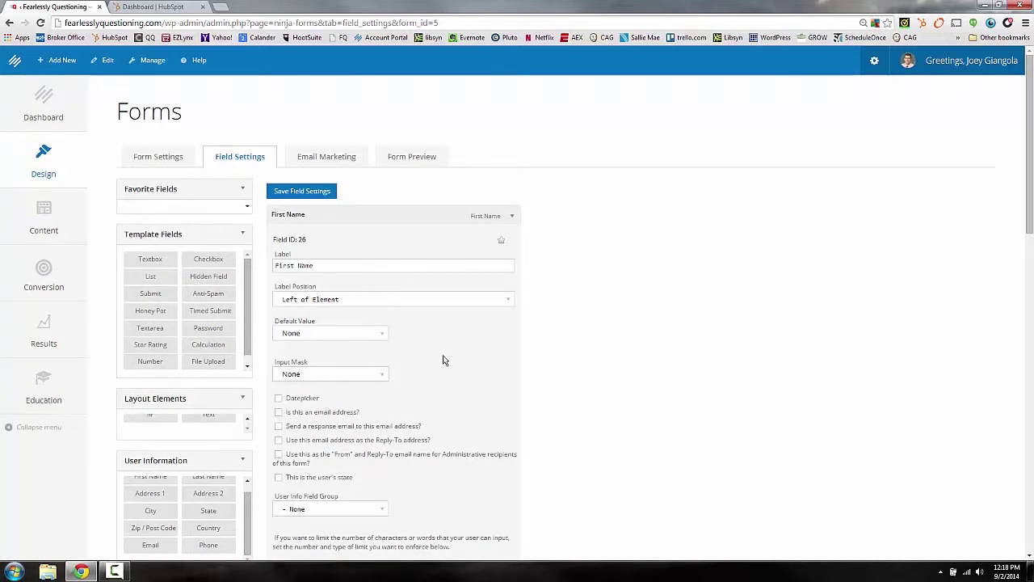
{"action": "scroll", "coordinate": [443, 363], "scroll_direction": "down", "scroll_amount": 2}
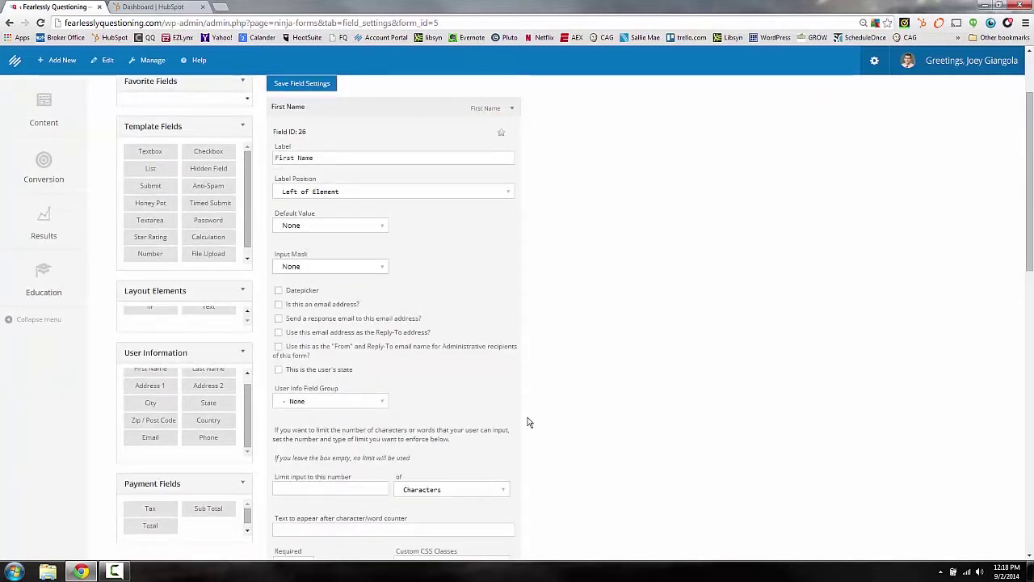
{"action": "scroll", "coordinate": [499, 422], "scroll_direction": "down", "scroll_amount": 1}
{"action": "scroll", "coordinate": [396, 385], "scroll_direction": "down", "scroll_amount": 2}
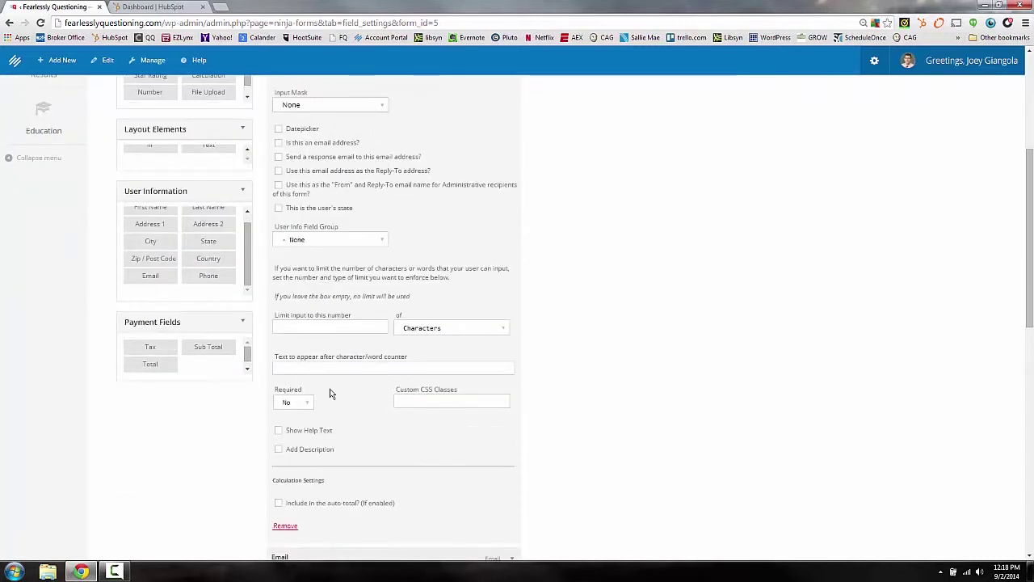
{"action": "scroll", "coordinate": [354, 413], "scroll_direction": "down", "scroll_amount": 3}
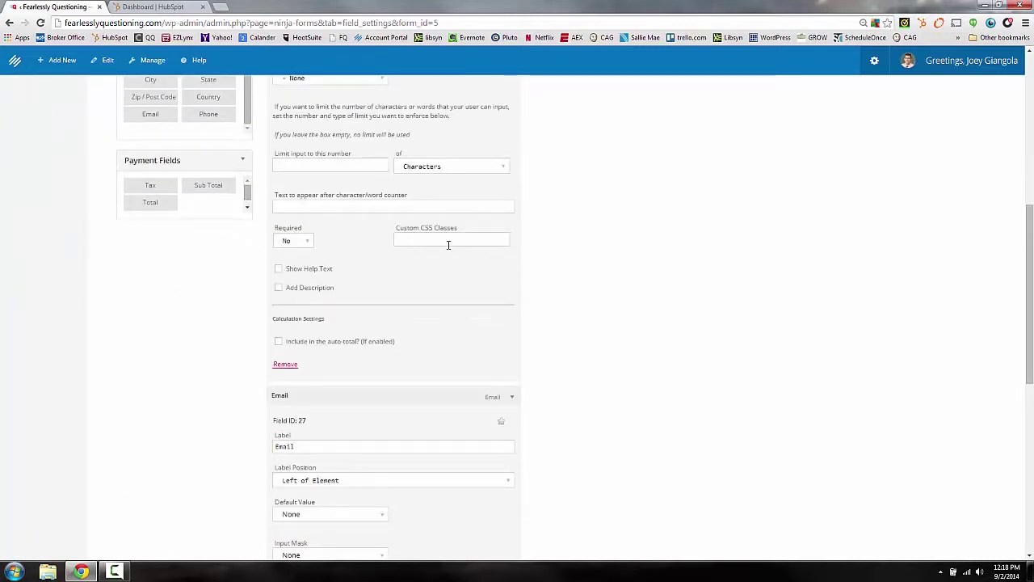
{"action": "scroll", "coordinate": [393, 312], "scroll_direction": "down", "scroll_amount": 2}
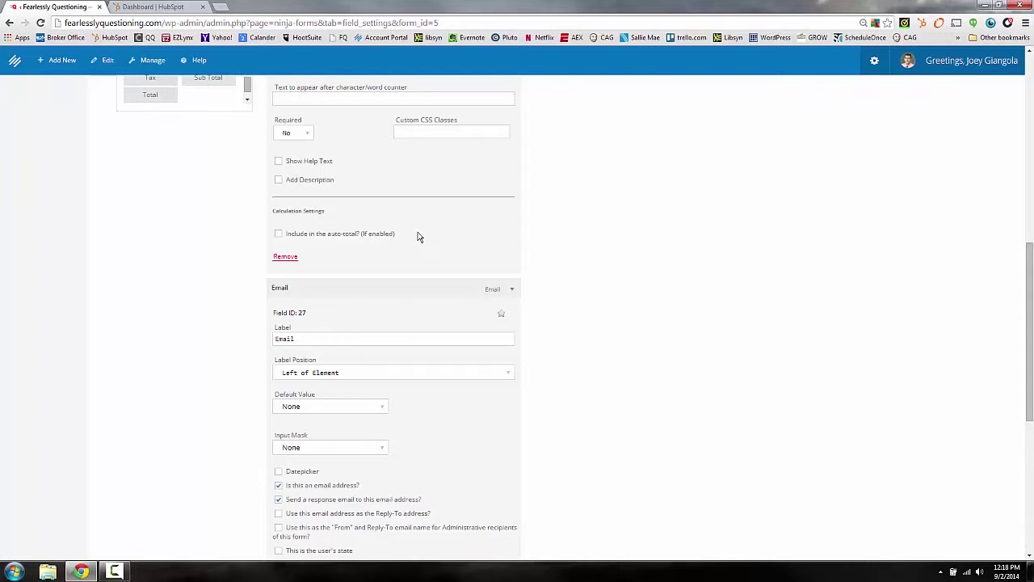
{"action": "scroll", "coordinate": [418, 236], "scroll_direction": "down", "scroll_amount": 1}
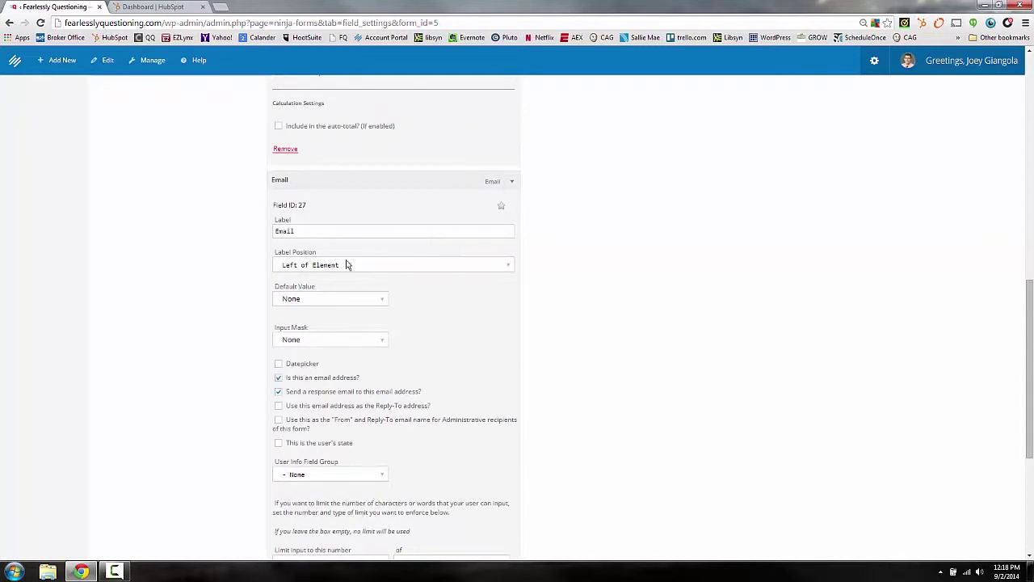
{"action": "scroll", "coordinate": [358, 321], "scroll_direction": "down", "scroll_amount": 1}
{"action": "scroll", "coordinate": [355, 365], "scroll_direction": "down", "scroll_amount": 3}
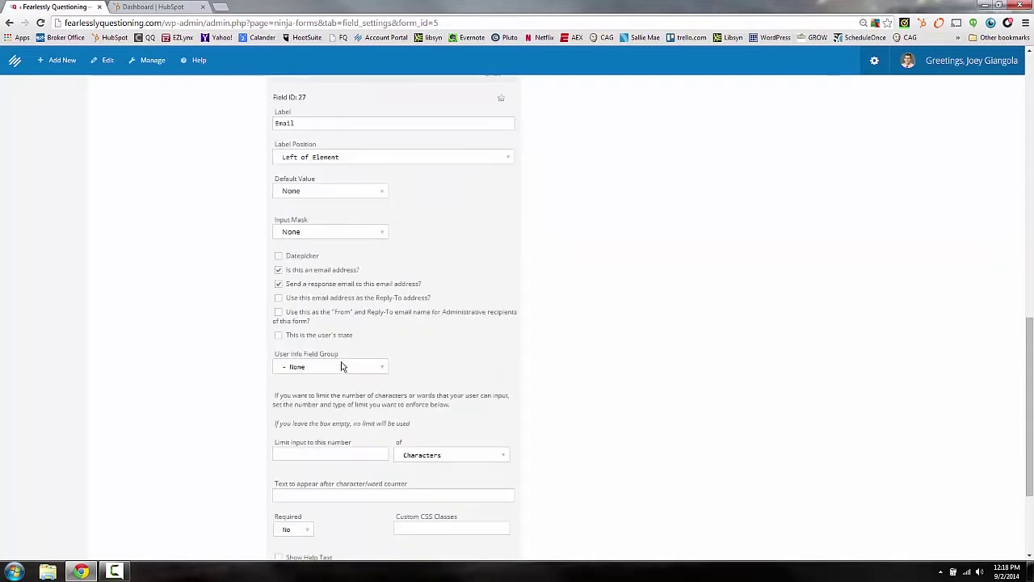
{"action": "key", "text": "Home"}
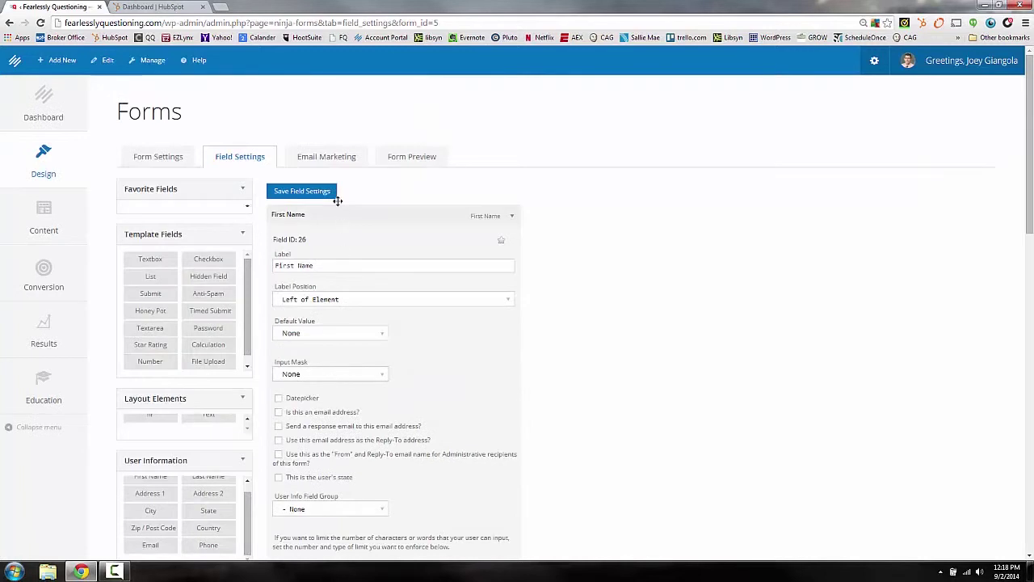
Step: Save the fields, send sign-ups to MailChimp's 'Fearless Files Subscribers' list, then preview the form
{"action": "left_click", "coordinate": [305, 194]}
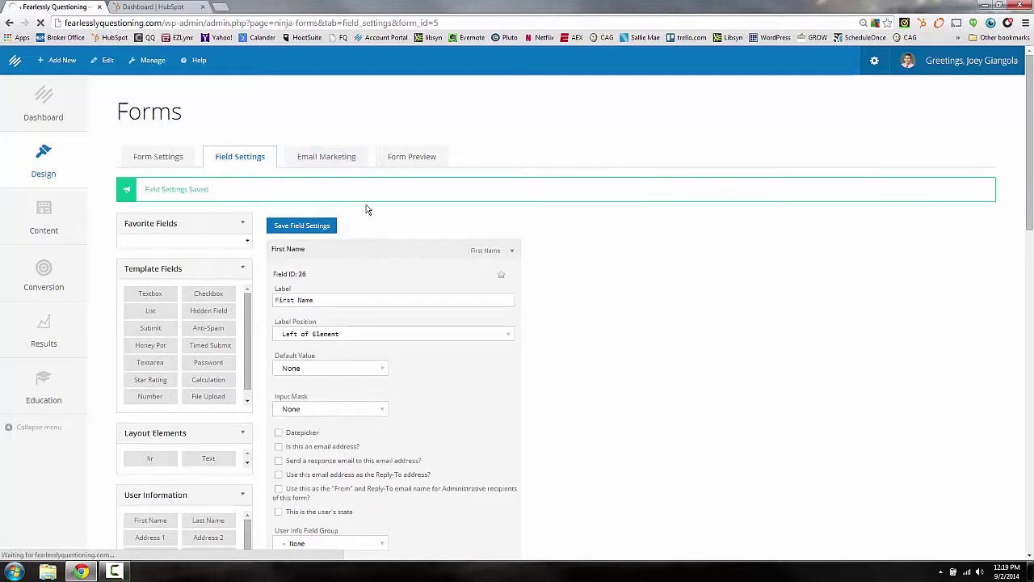
{"action": "left_click", "coordinate": [328, 154]}
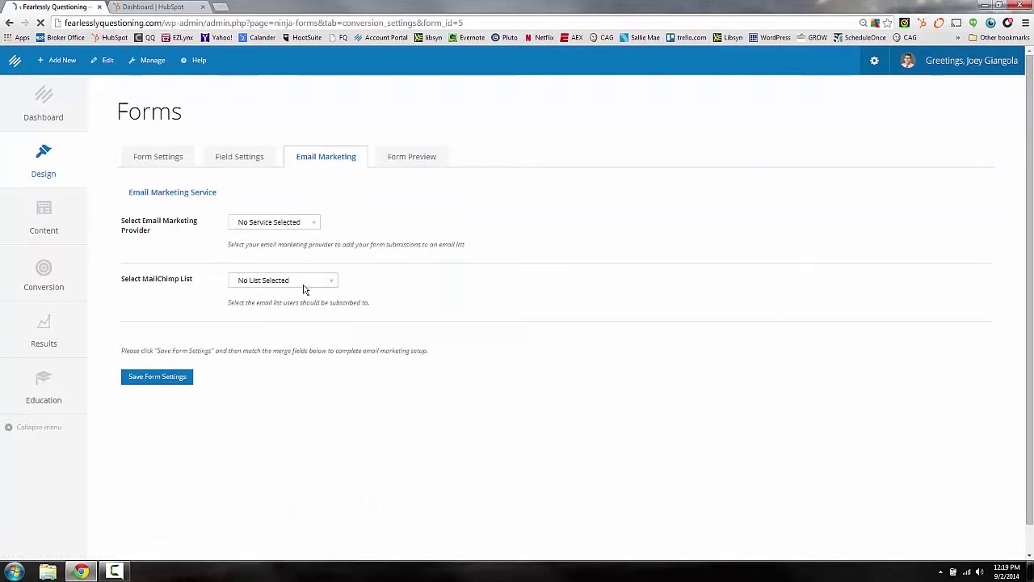
{"action": "left_click", "coordinate": [273, 221]}
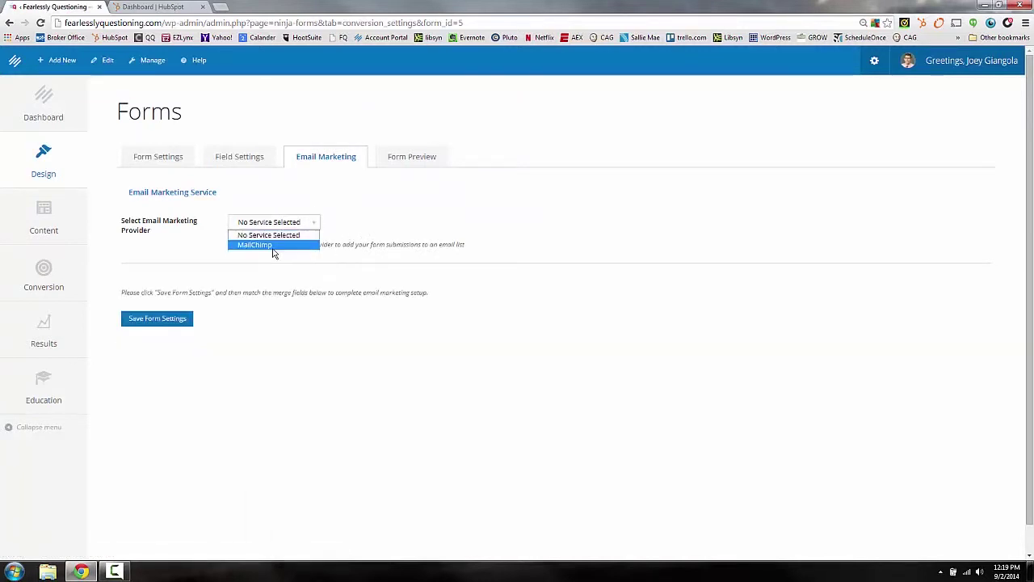
{"action": "left_click", "coordinate": [273, 245]}
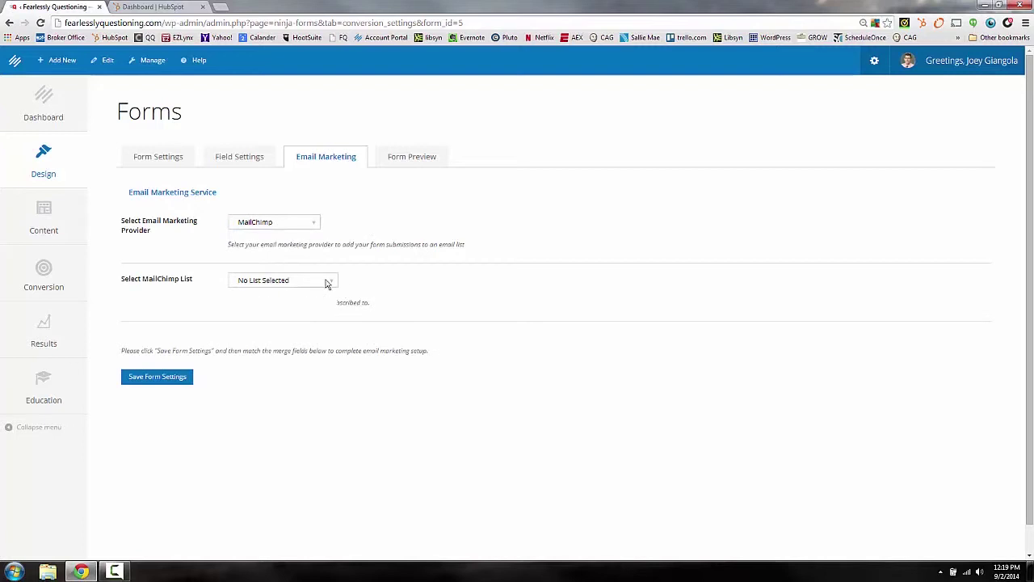
{"action": "left_click", "coordinate": [328, 281]}
{"action": "left_click", "coordinate": [306, 304]}
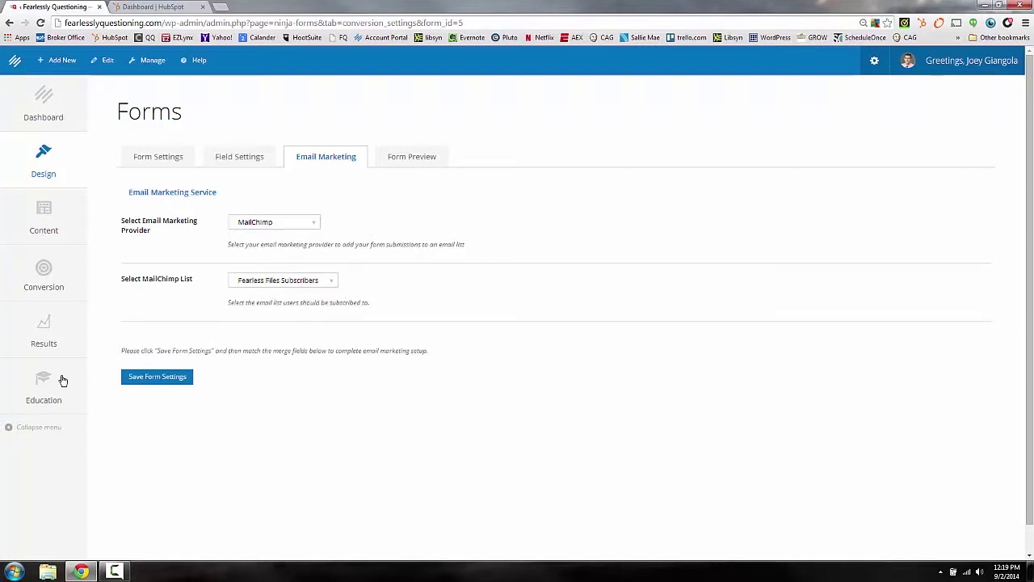
{"action": "left_click", "coordinate": [408, 155]}
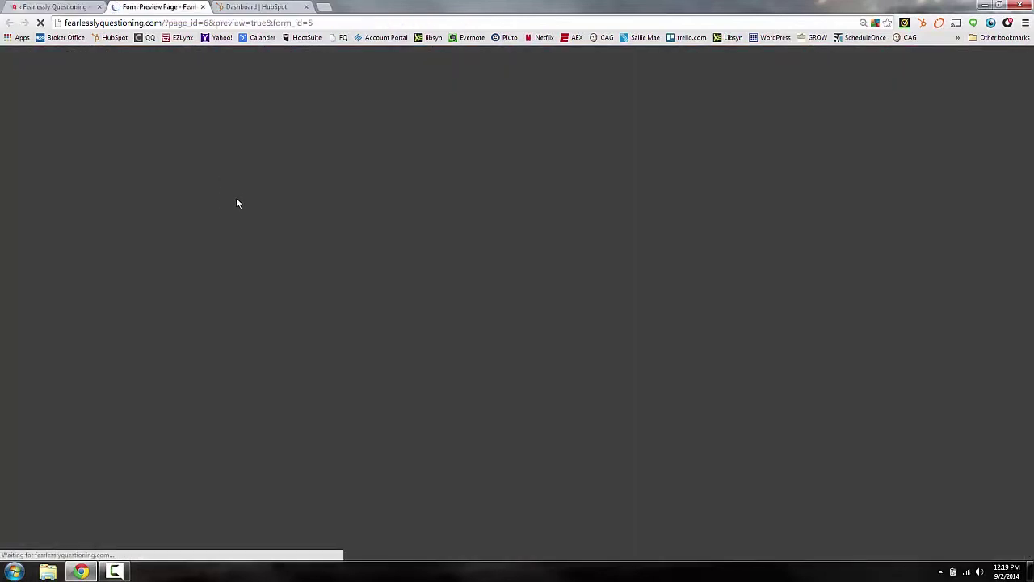
Step: Scroll through the previewed opt-in form and test its First Name box
{"action": "scroll", "coordinate": [251, 363], "scroll_direction": "down", "scroll_amount": 2}
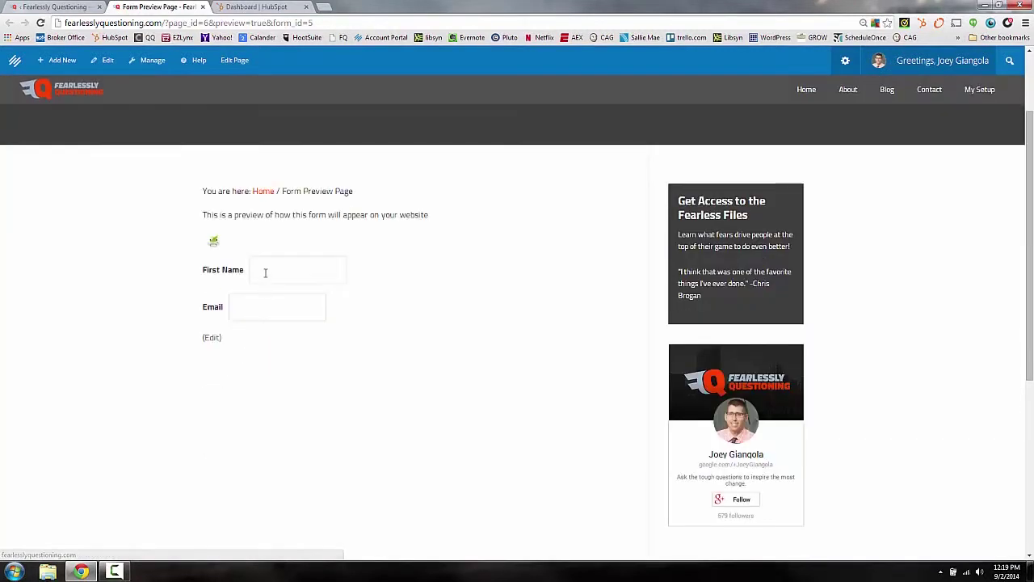
{"action": "left_click", "coordinate": [263, 272]}
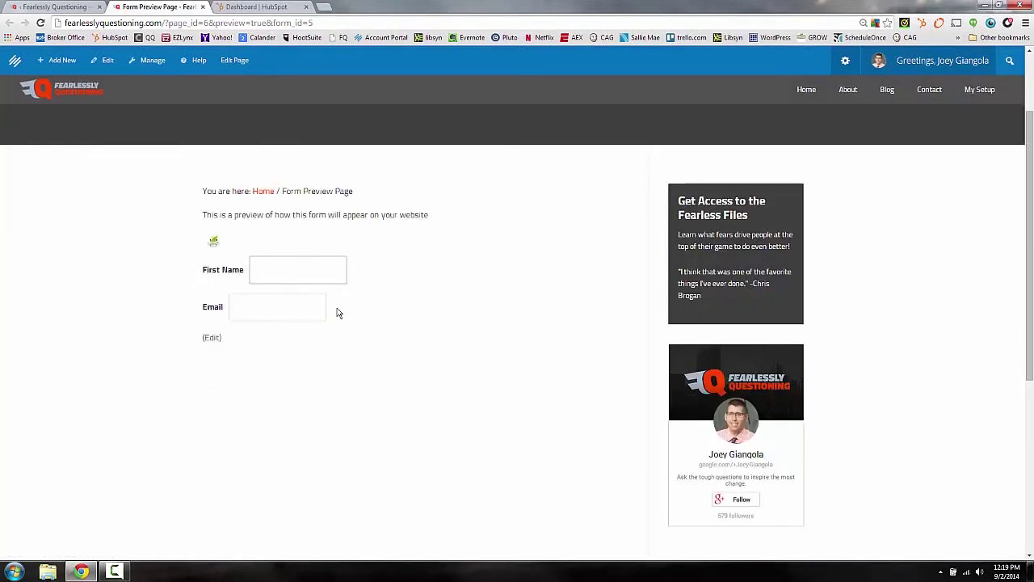
{"action": "scroll", "coordinate": [263, 276], "scroll_direction": "up", "scroll_amount": 2}
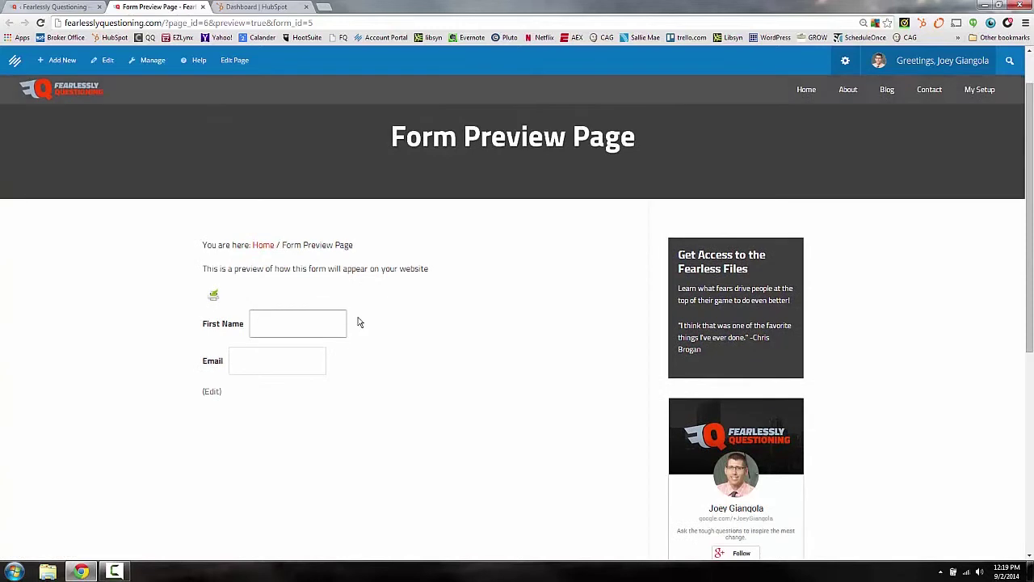
{"action": "scroll", "coordinate": [358, 328], "scroll_direction": "down", "scroll_amount": 2}
{"action": "scroll", "coordinate": [350, 323], "scroll_direction": "up", "scroll_amount": 3}
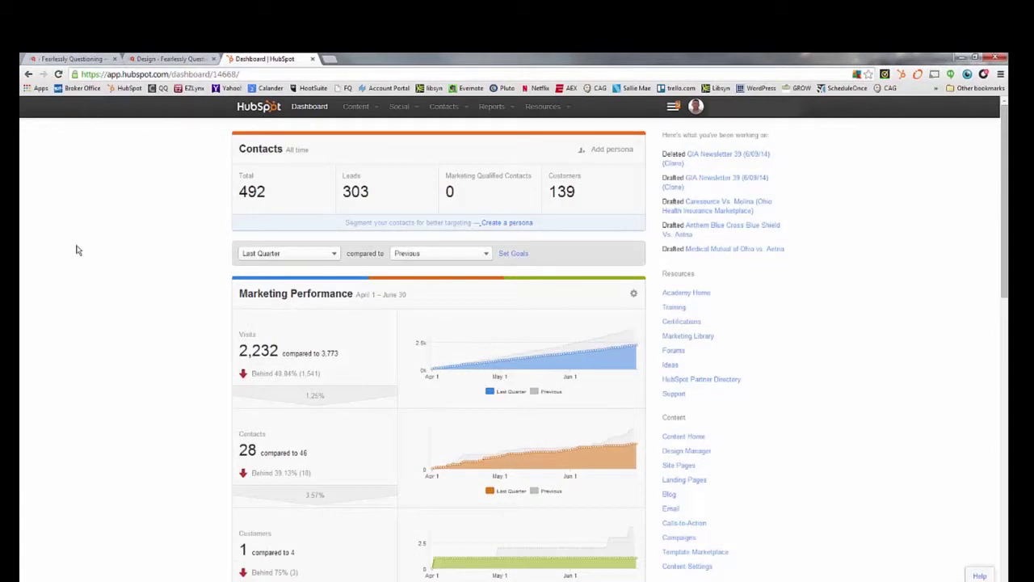
Step: Go to Content > Calls-to-Action, enlarge the first CTA's preview, and create a new CTA
{"action": "left_click", "coordinate": [356, 107]}
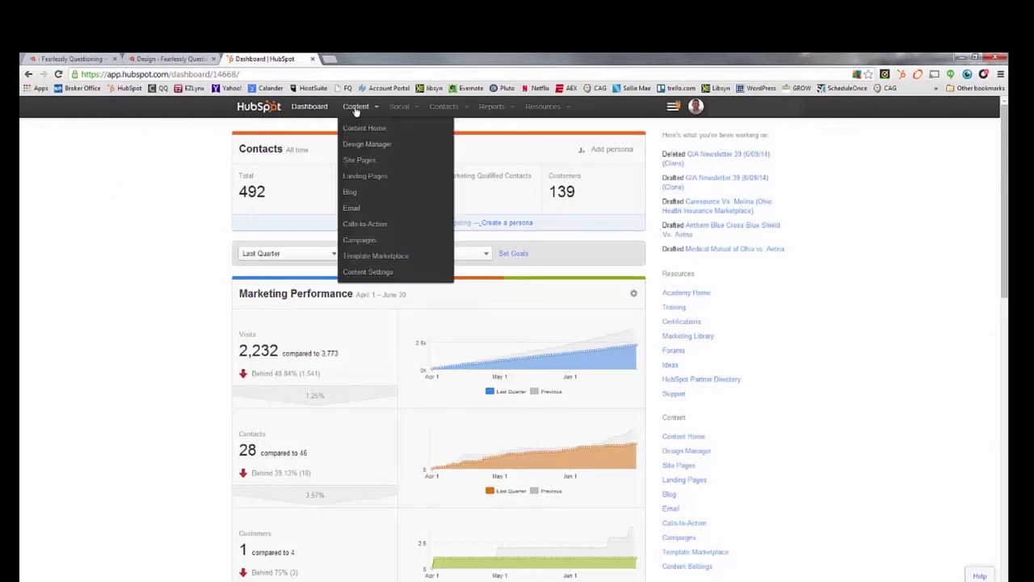
{"action": "left_click", "coordinate": [379, 232]}
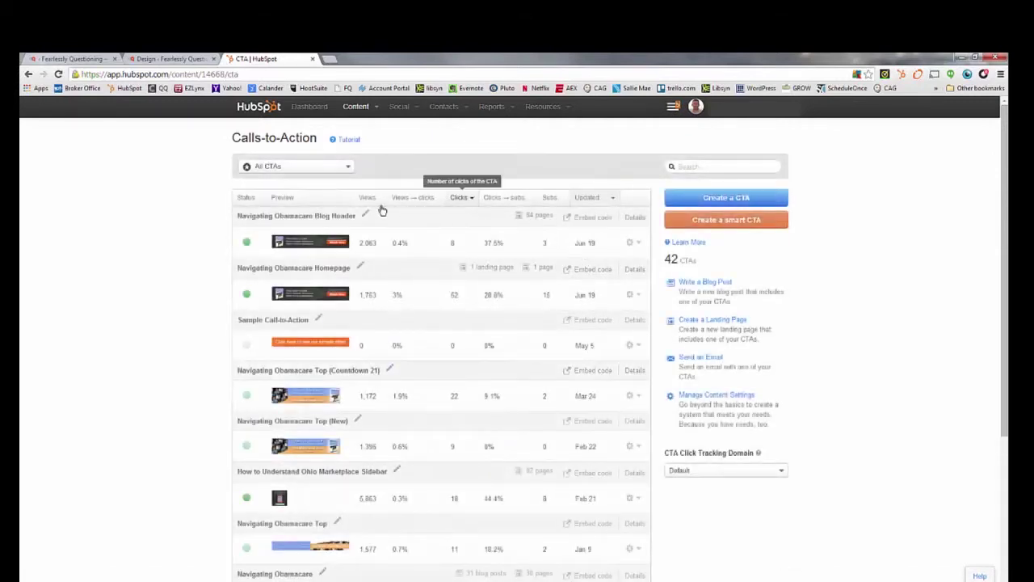
{"action": "left_click", "coordinate": [355, 243]}
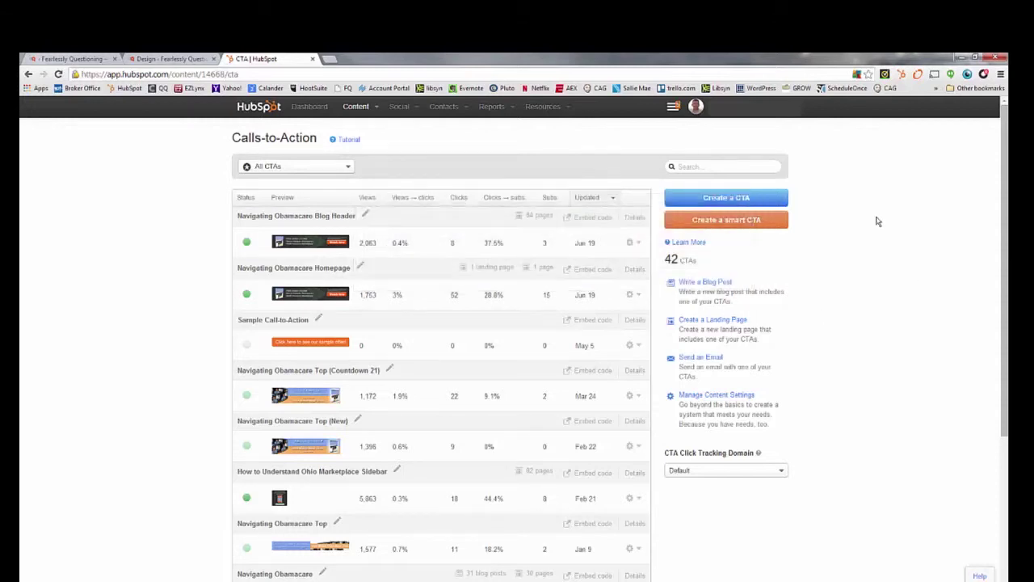
{"action": "left_click", "coordinate": [757, 204]}
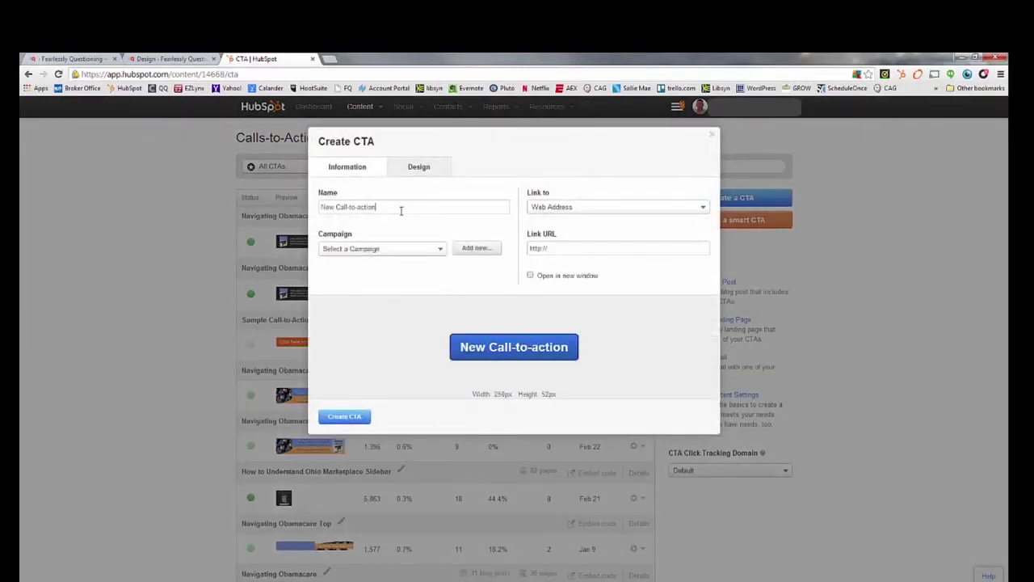
{"action": "left_click_drag", "start_coordinate": [400, 210], "coordinate": [275, 215]}
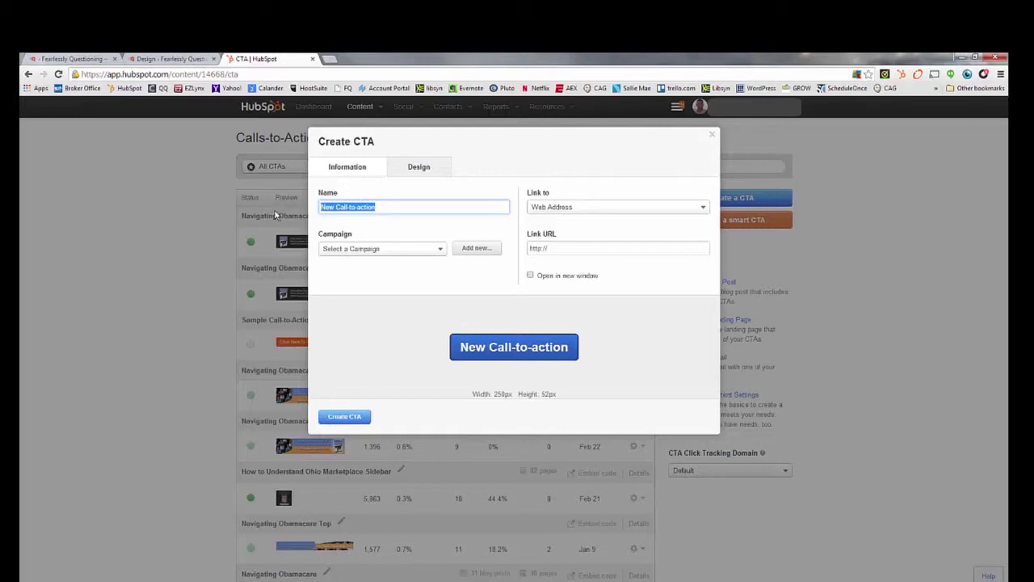
{"action": "type", "text": "Clic"}
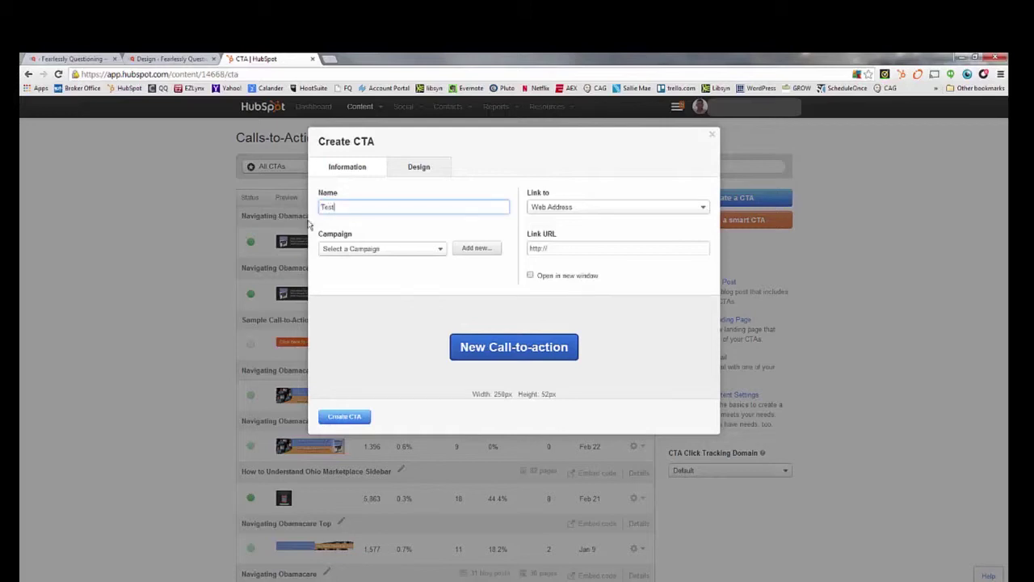
{"action": "left_click", "coordinate": [377, 250]}
{"action": "left_click", "coordinate": [377, 249]}
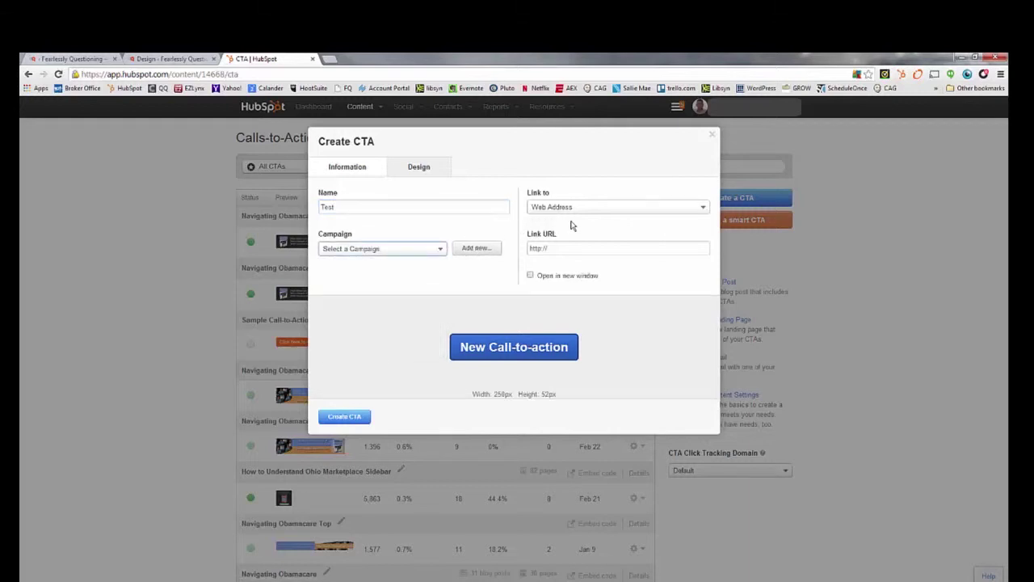
{"action": "left_click", "coordinate": [571, 251]}
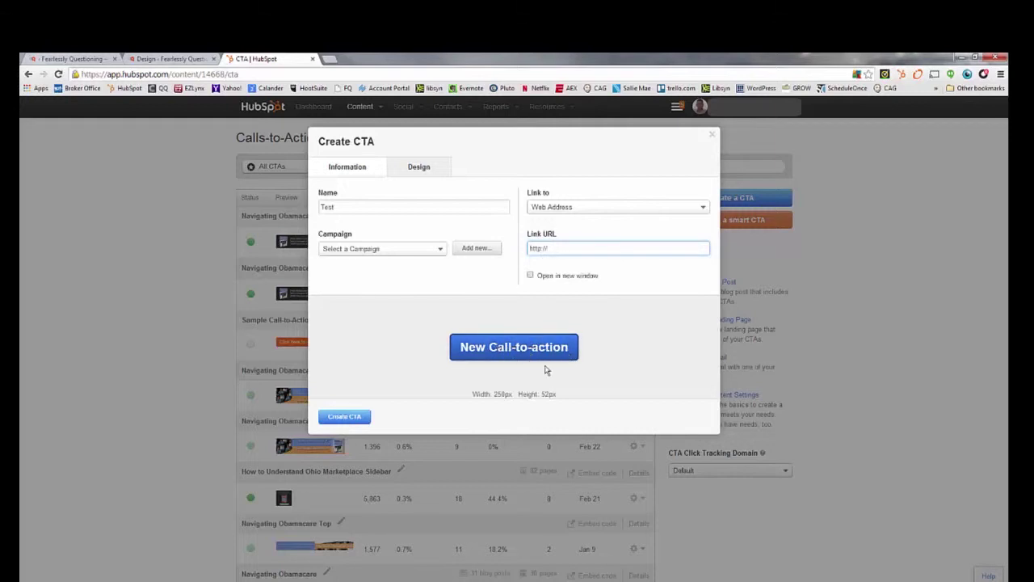
{"action": "left_click", "coordinate": [426, 168]}
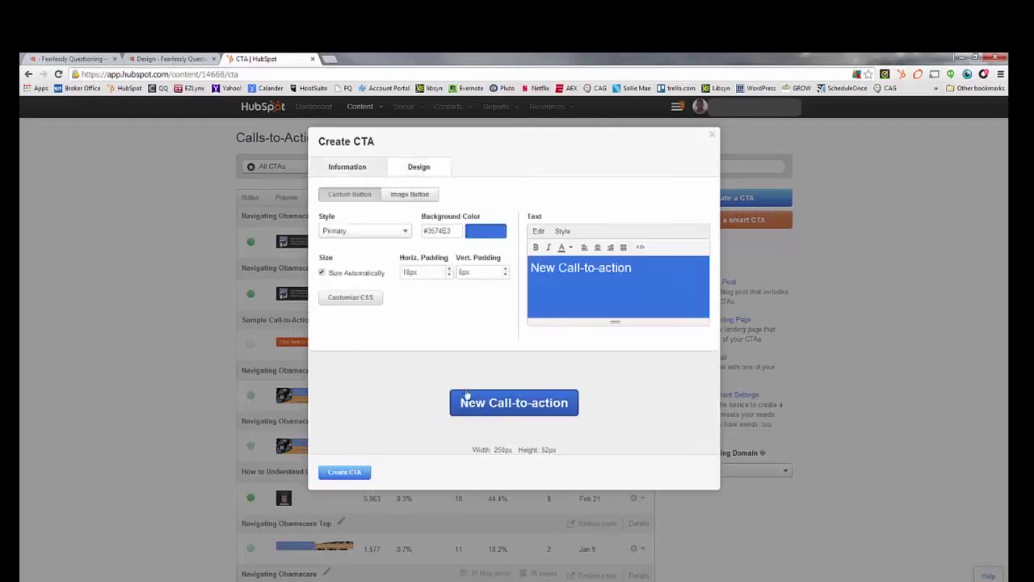
Step: Change the button label to 'Click here to be awesome!'
{"action": "left_click", "coordinate": [606, 267]}
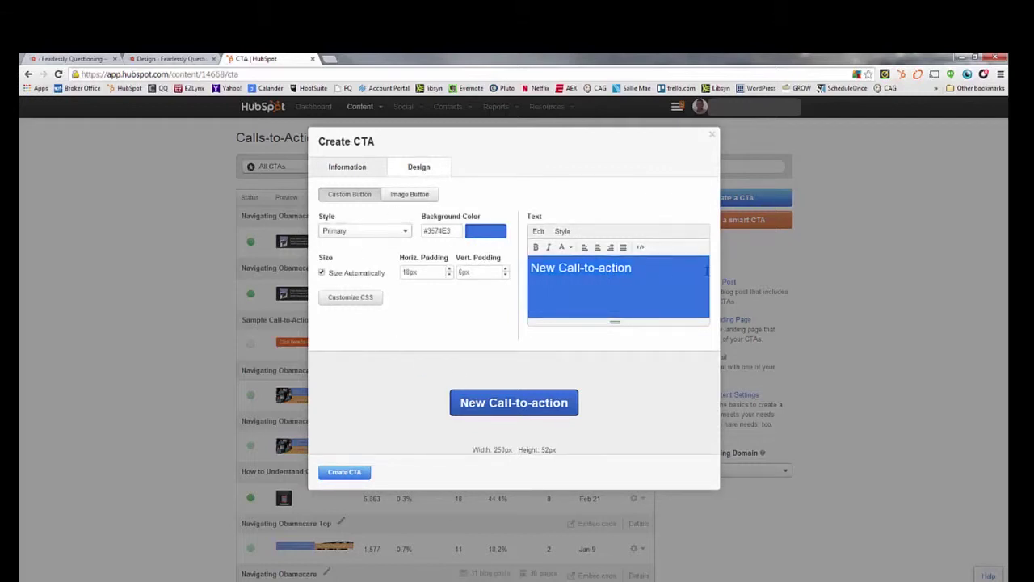
{"action": "key", "text": "ctrl+a"}
{"action": "type", "text": "CLick"}
{"action": "key", "text": "BackSpace"}
{"action": "key", "text": "BackSpace"}
{"action": "key", "text": "BackSpace"}
{"action": "key", "text": "BackSpace"}
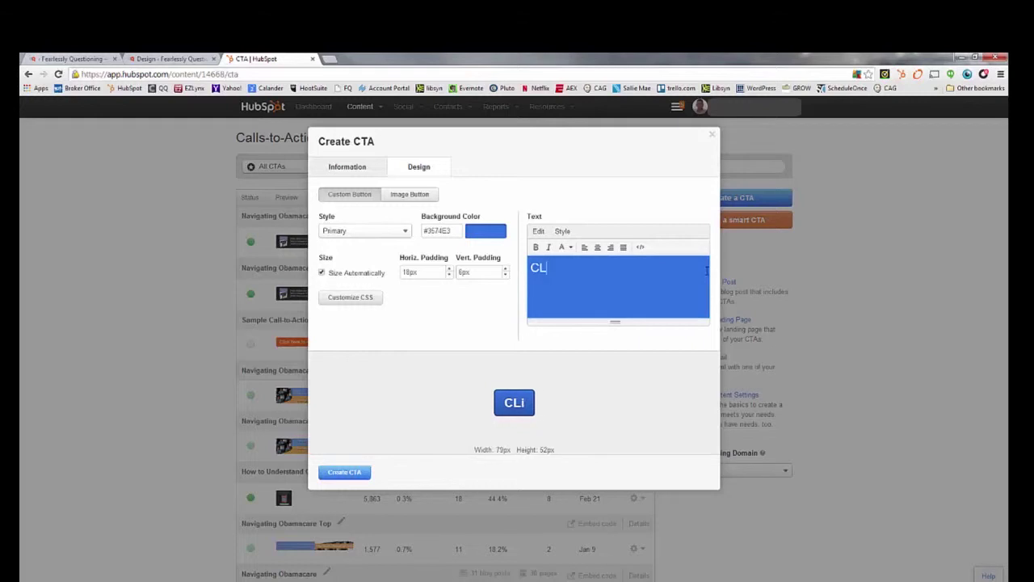
{"action": "type", "text": "lick here to b"}
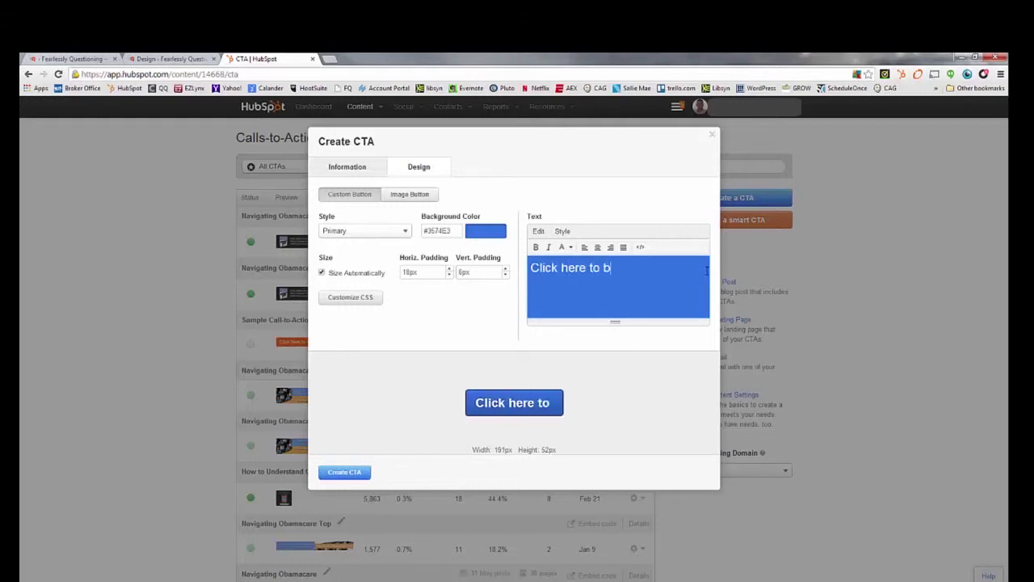
{"action": "type", "text": "e awesome!@"}
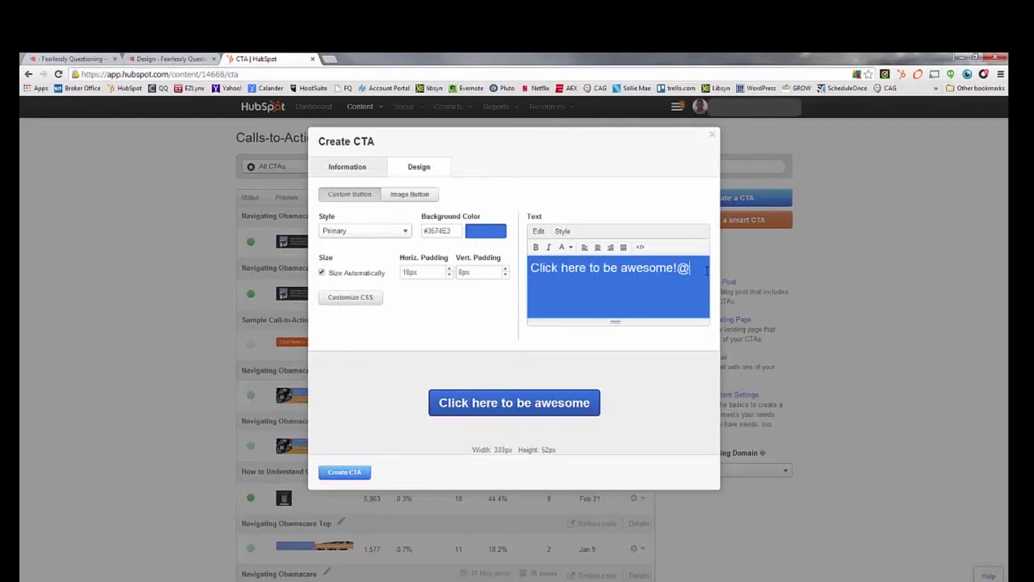
{"action": "key", "text": "BackSpace"}
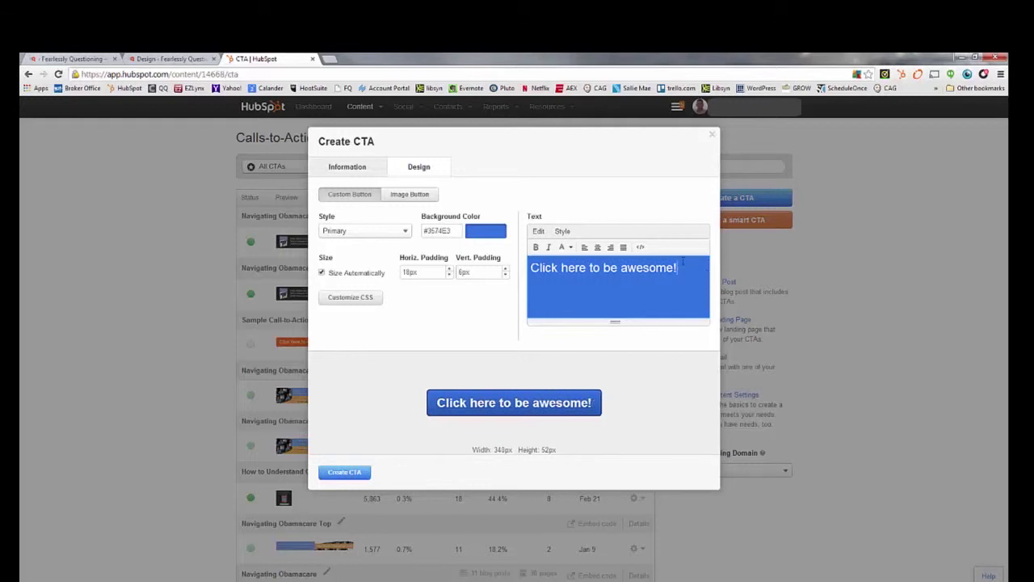
Step: Make the button background lime green, with 5px vertical padding and wider horizontal padding
{"action": "left_click", "coordinate": [468, 235]}
{"action": "left_click_drag", "start_coordinate": [448, 301], "coordinate": [449, 295]}
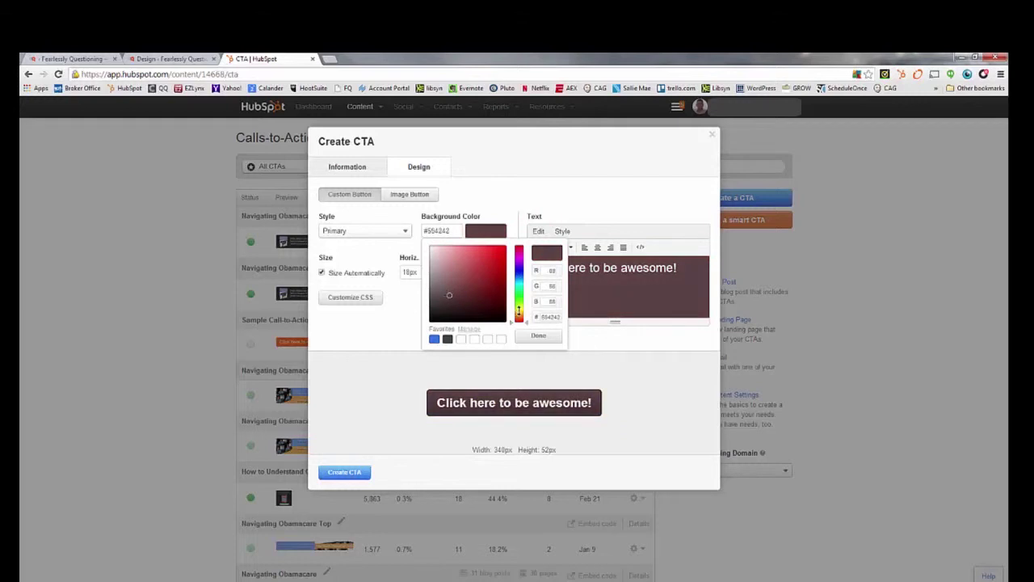
{"action": "left_click_drag", "start_coordinate": [529, 323], "coordinate": [524, 309]}
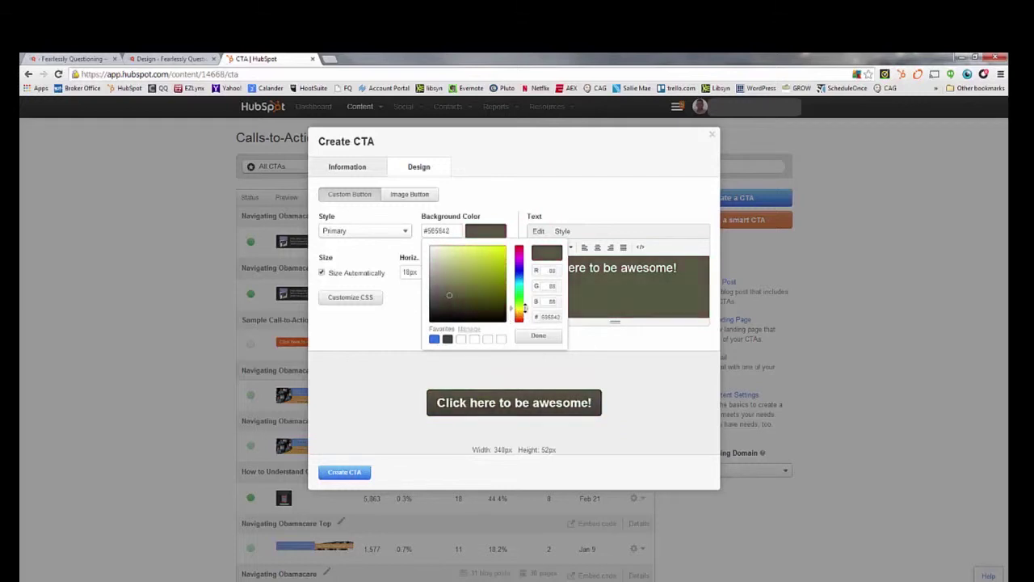
{"action": "left_click", "coordinate": [478, 244]}
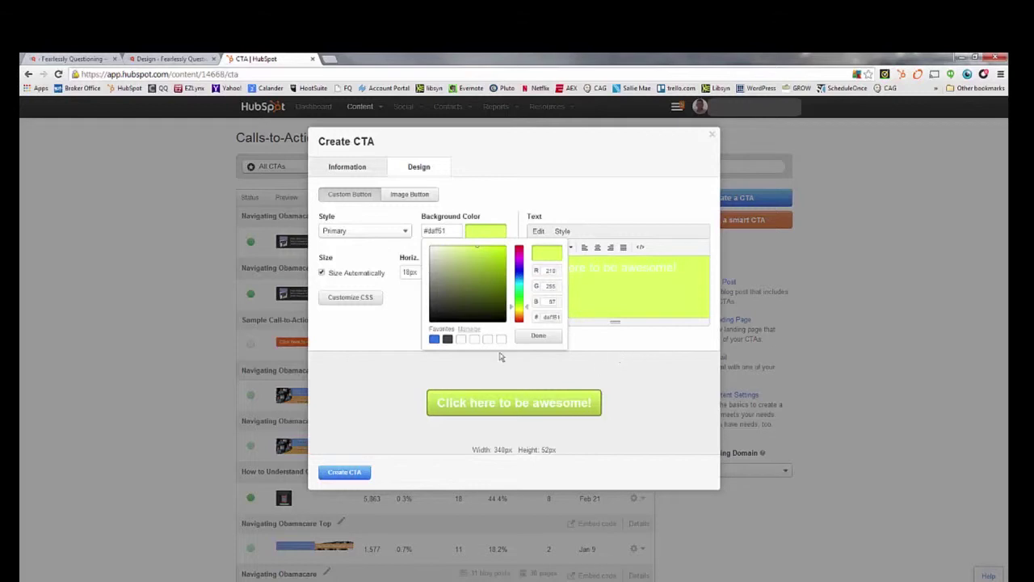
{"action": "left_click", "coordinate": [365, 252]}
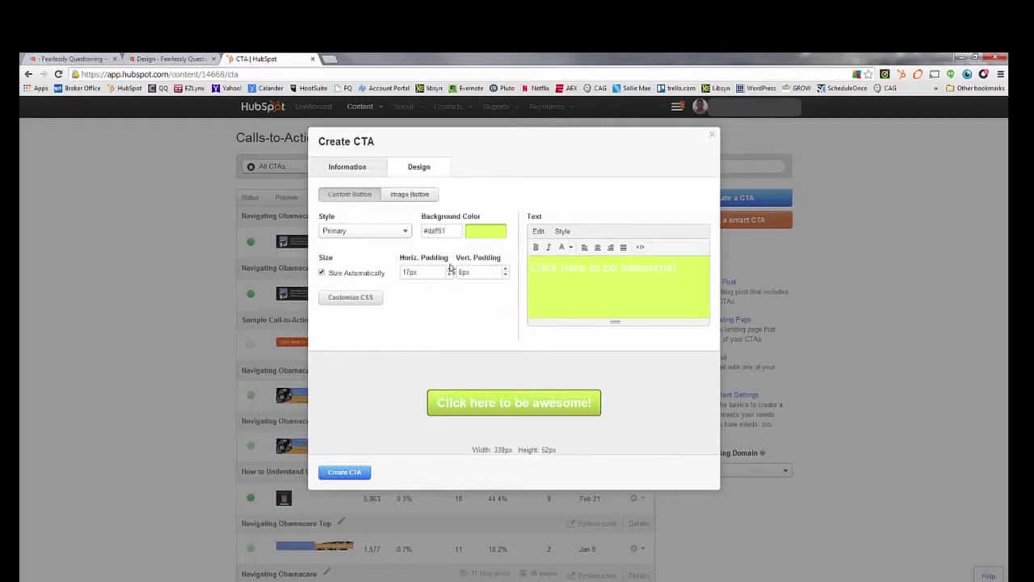
{"action": "left_click", "coordinate": [505, 274]}
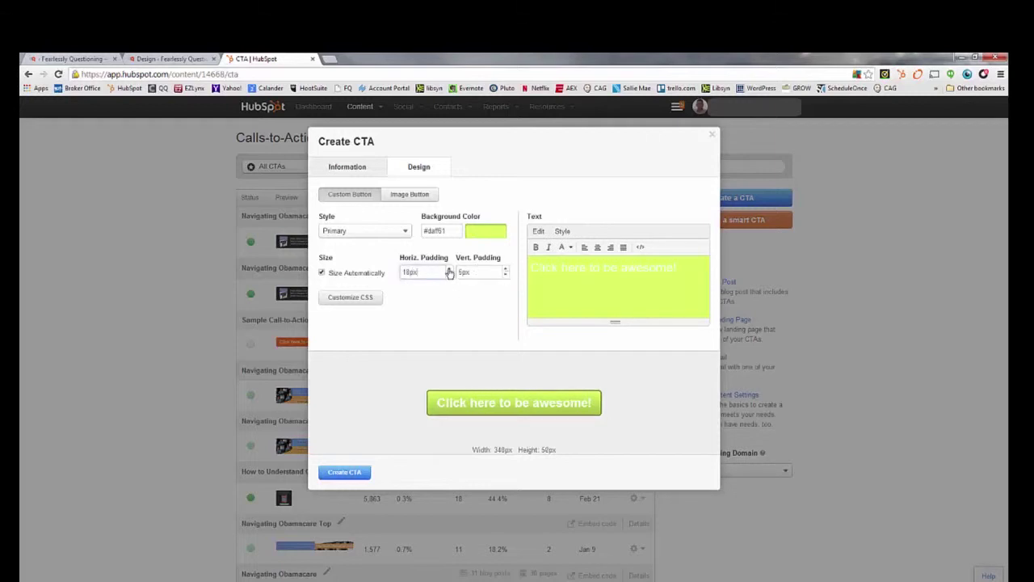
{"action": "left_click_drag", "start_coordinate": [449, 273], "coordinate": [449, 272]}
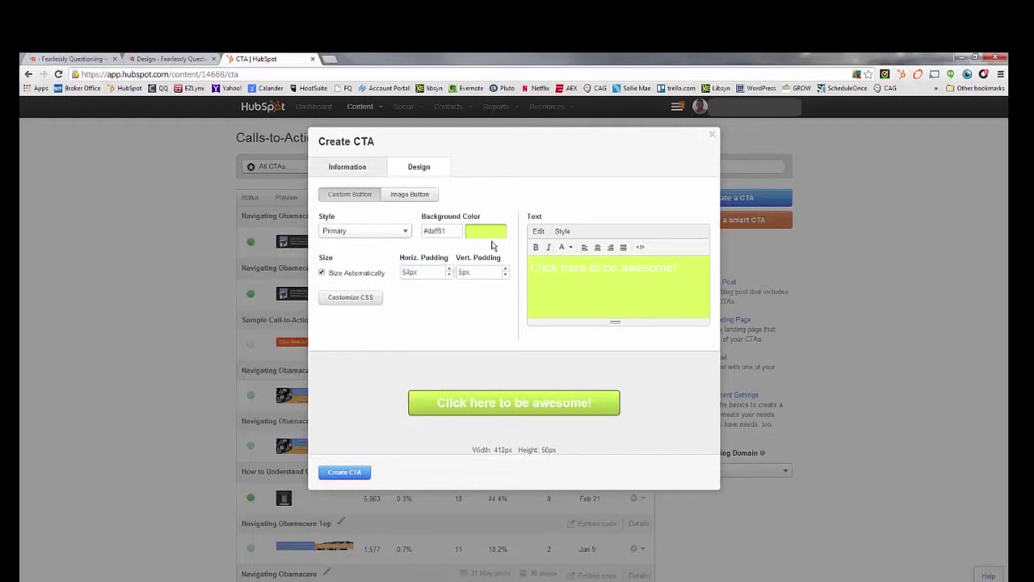
Step: Try the Pill, Simple, Rectangular, Padded and Corduroy styles, settle on Download, then switch to Image Button
{"action": "left_click", "coordinate": [400, 232]}
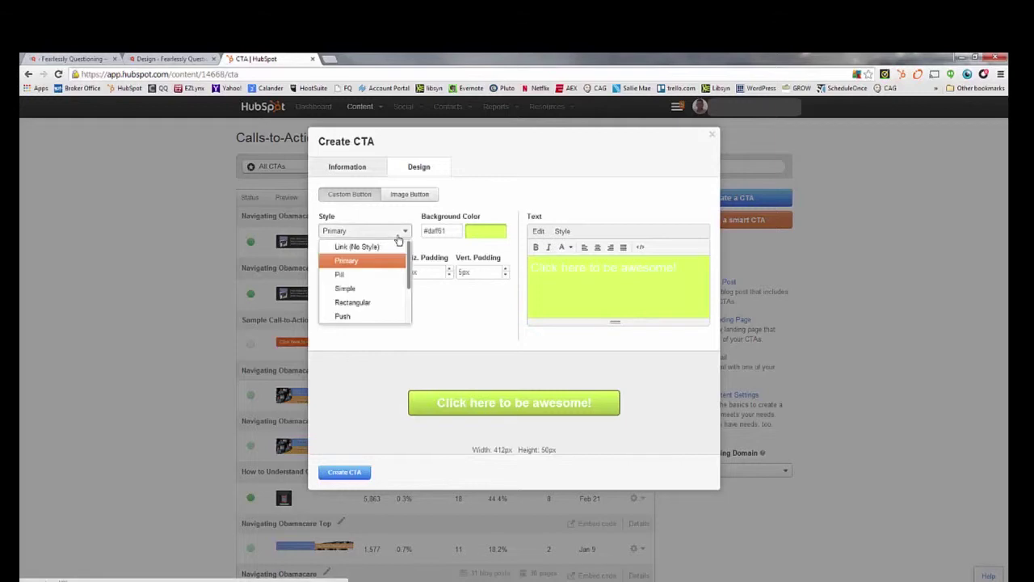
{"action": "left_click", "coordinate": [363, 274]}
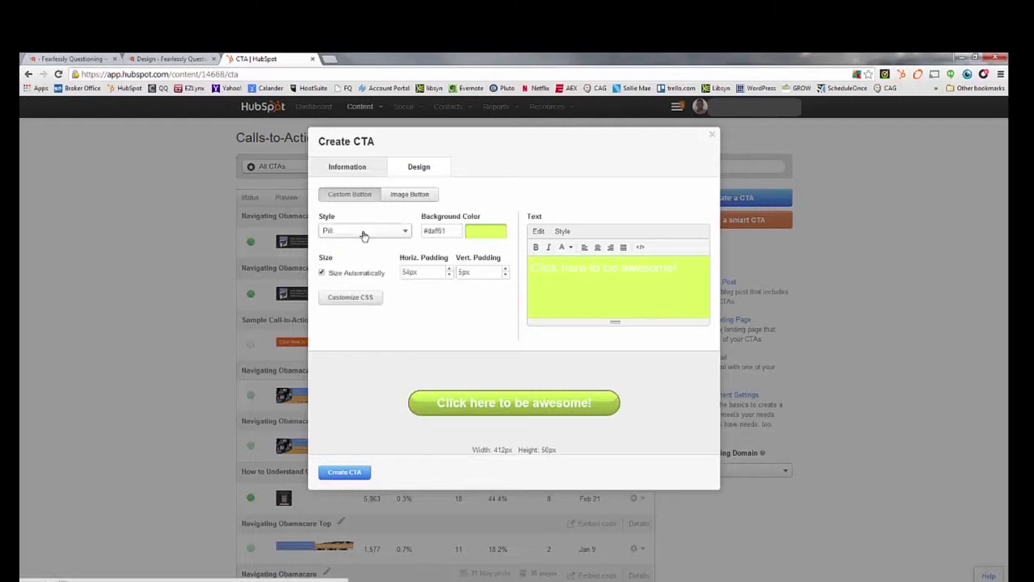
{"action": "left_click", "coordinate": [363, 233]}
{"action": "left_click", "coordinate": [356, 285]}
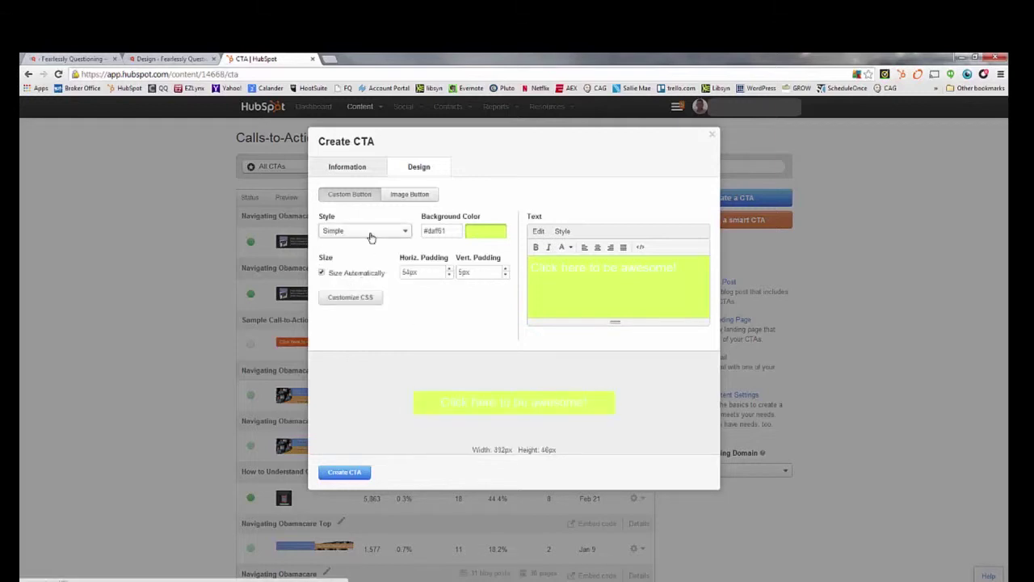
{"action": "left_click", "coordinate": [370, 234]}
{"action": "left_click", "coordinate": [361, 297]}
{"action": "left_click", "coordinate": [375, 236]}
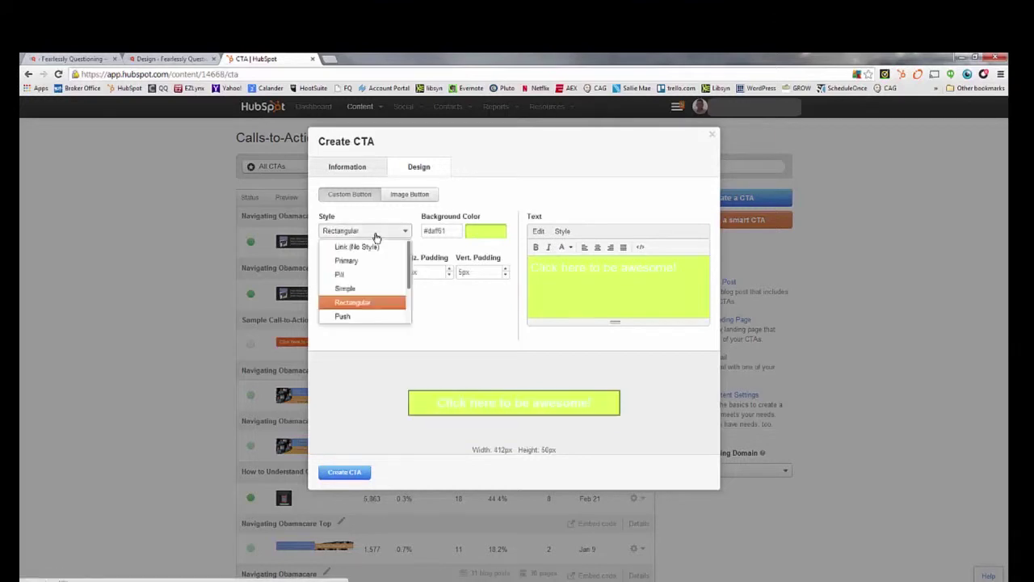
{"action": "scroll", "coordinate": [358, 311], "scroll_direction": "down", "scroll_amount": 2}
{"action": "left_click", "coordinate": [353, 279]}
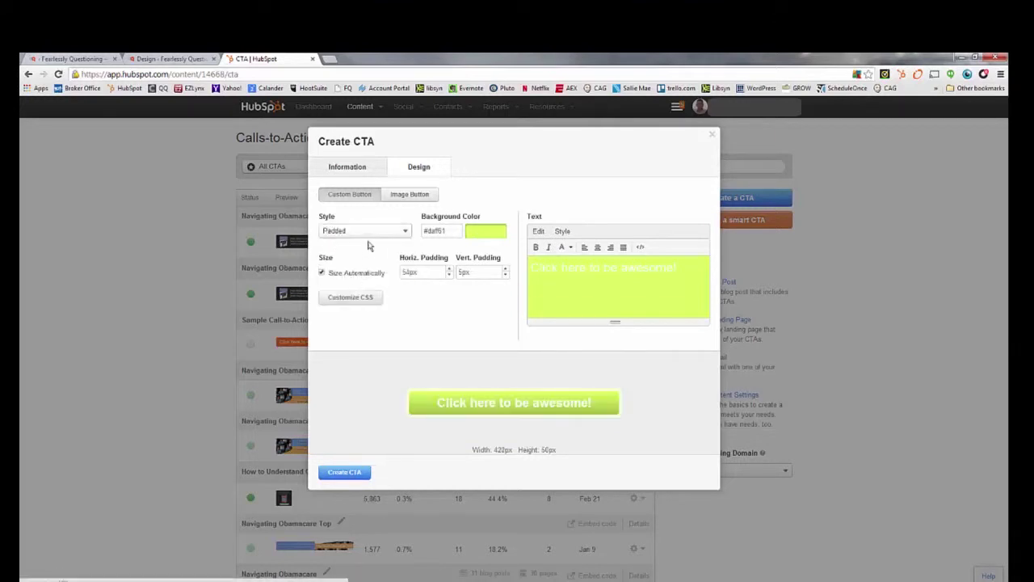
{"action": "left_click", "coordinate": [369, 234]}
{"action": "scroll", "coordinate": [348, 319], "scroll_direction": "down", "scroll_amount": 2}
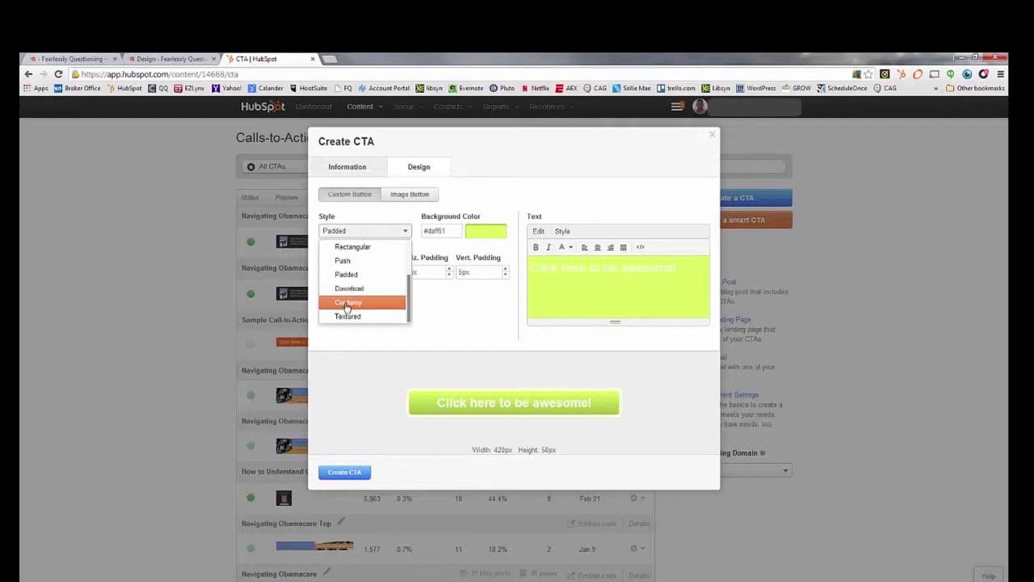
{"action": "left_click", "coordinate": [347, 302]}
{"action": "left_click", "coordinate": [376, 236]}
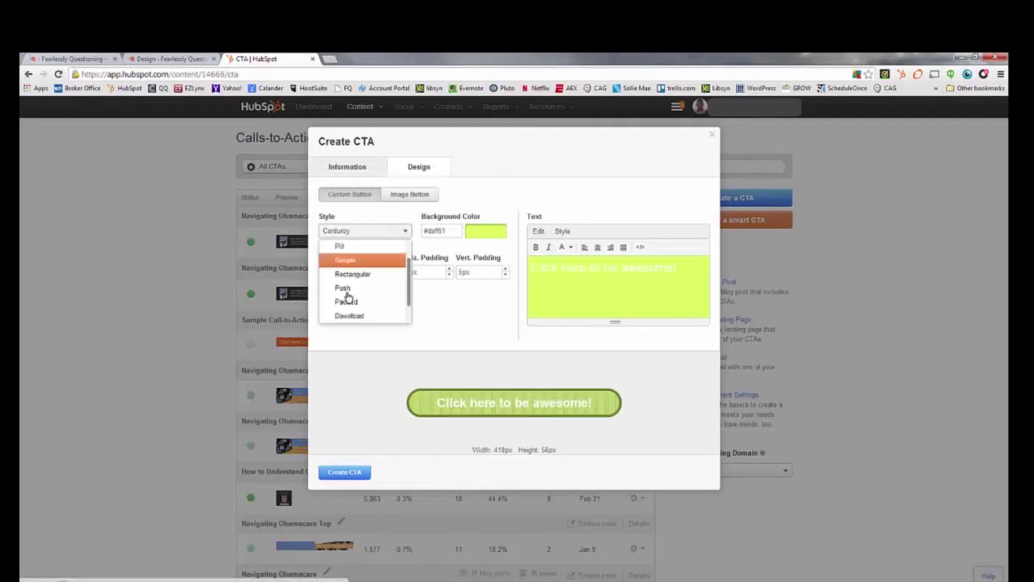
{"action": "left_click", "coordinate": [348, 320]}
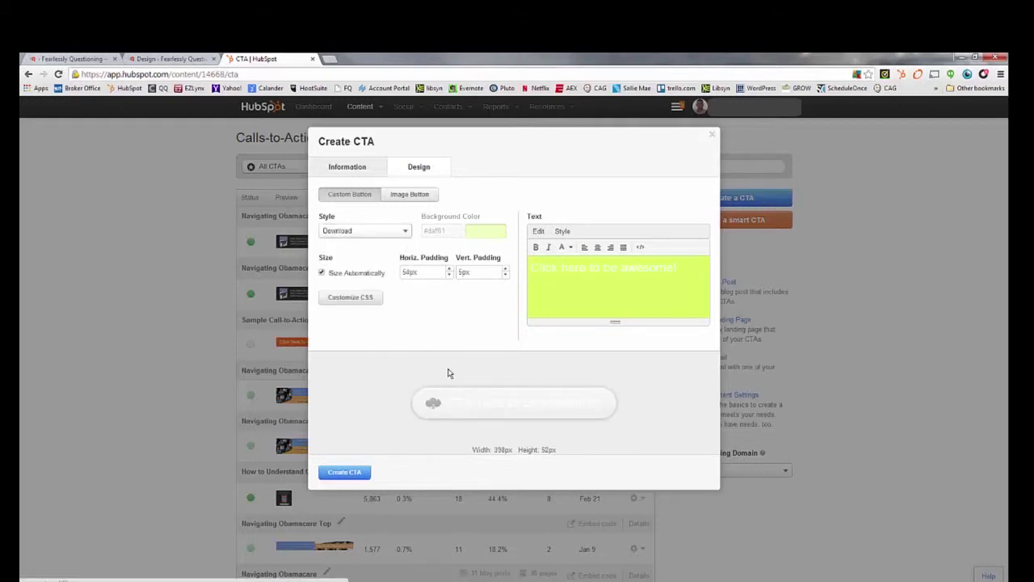
{"action": "left_click", "coordinate": [408, 196]}
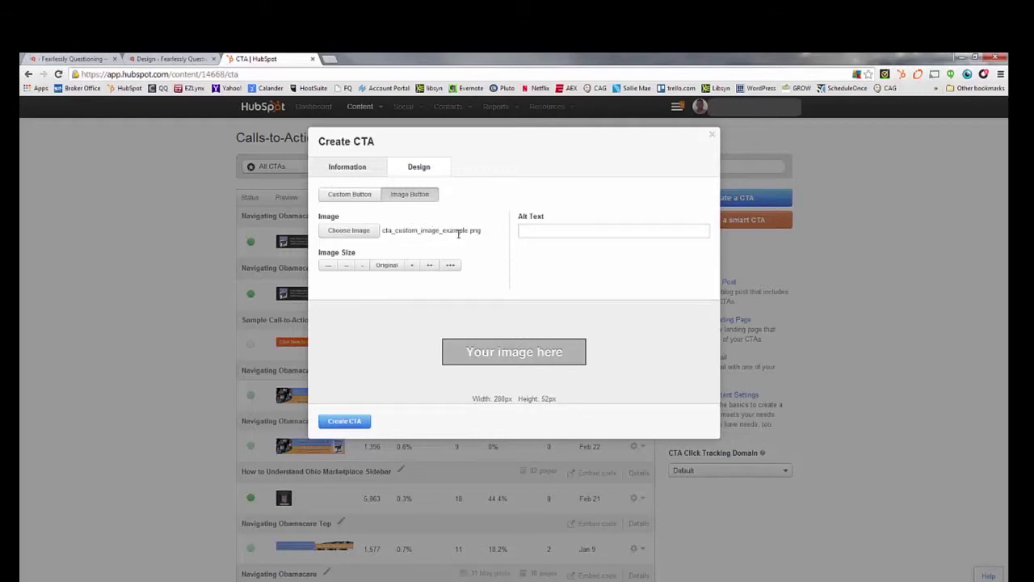
Step: Use the 10-Step Checklist image from the image library as the CTA's image button
{"action": "left_click", "coordinate": [349, 231]}
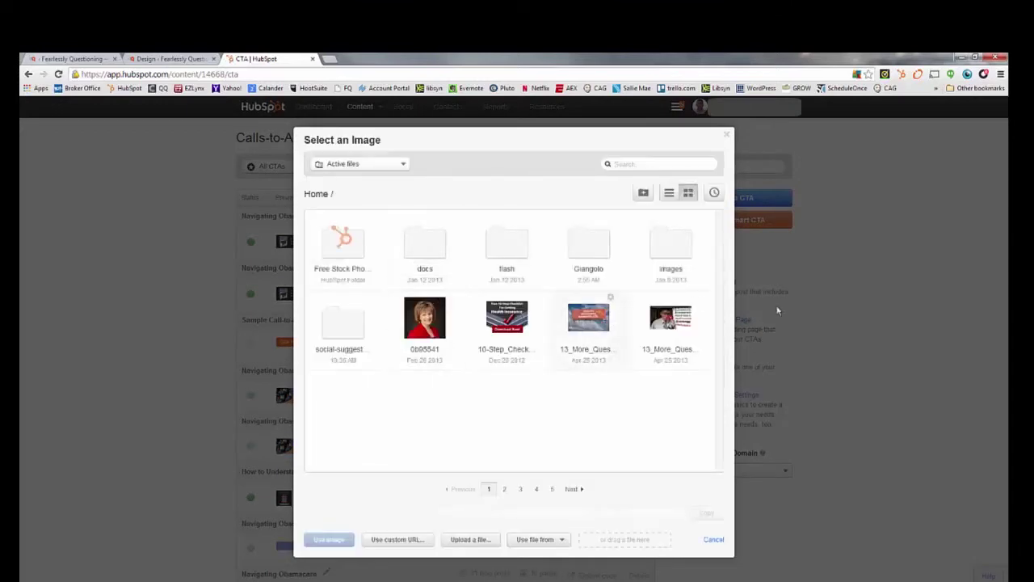
{"action": "left_click", "coordinate": [499, 319]}
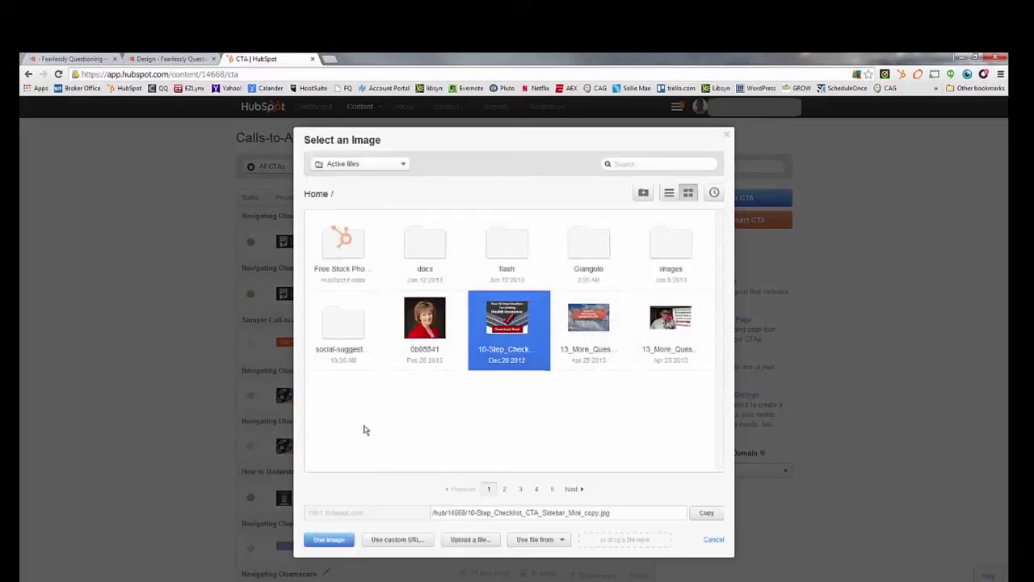
{"action": "left_click", "coordinate": [328, 540]}
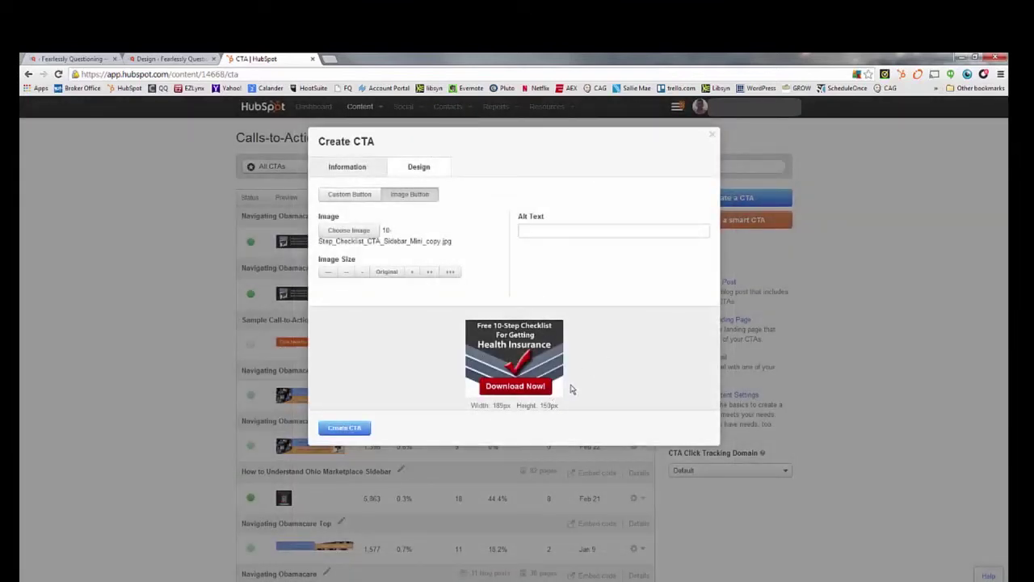
{"action": "left_click", "coordinate": [349, 195]}
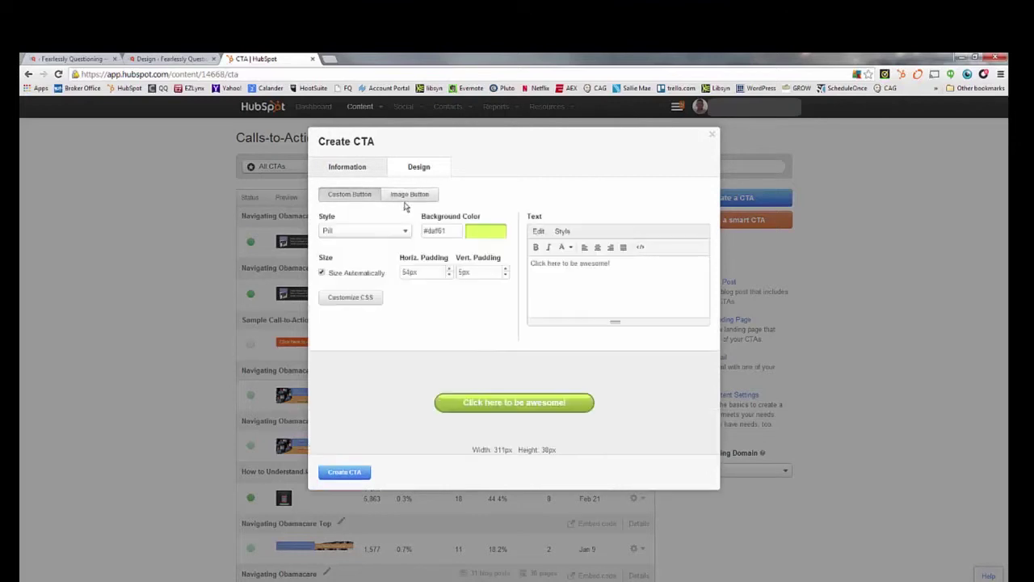
{"action": "left_click", "coordinate": [408, 195]}
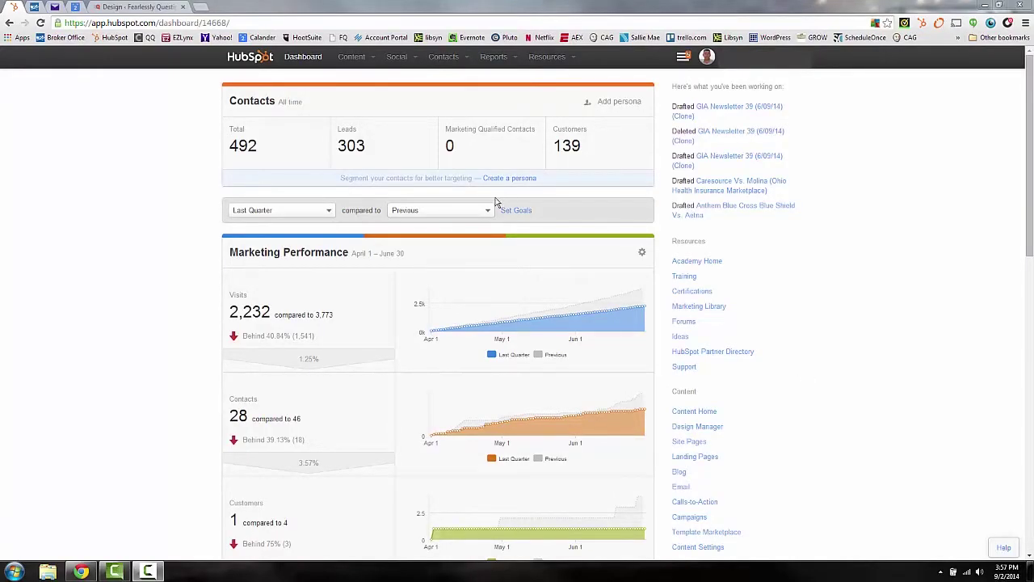
Step: Go to Contacts > Forms and create a new form named 'Test'
{"action": "left_click", "coordinate": [447, 58]}
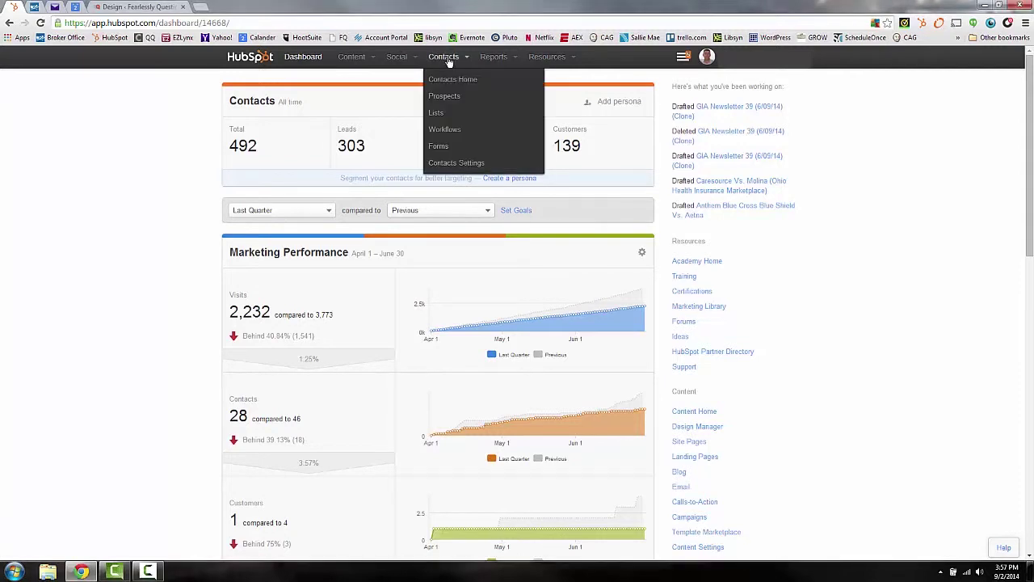
{"action": "left_click", "coordinate": [443, 146]}
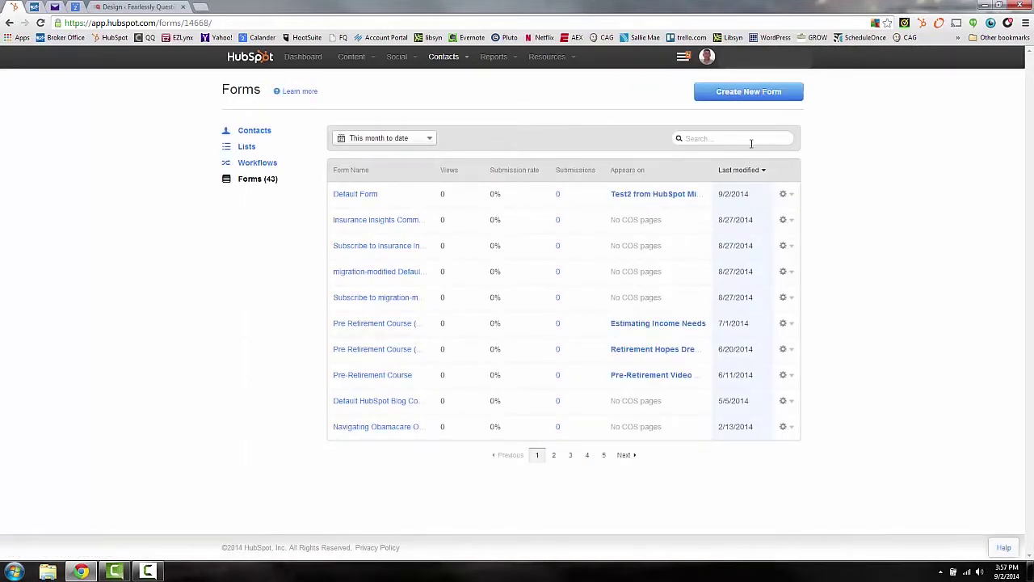
{"action": "left_click", "coordinate": [759, 96]}
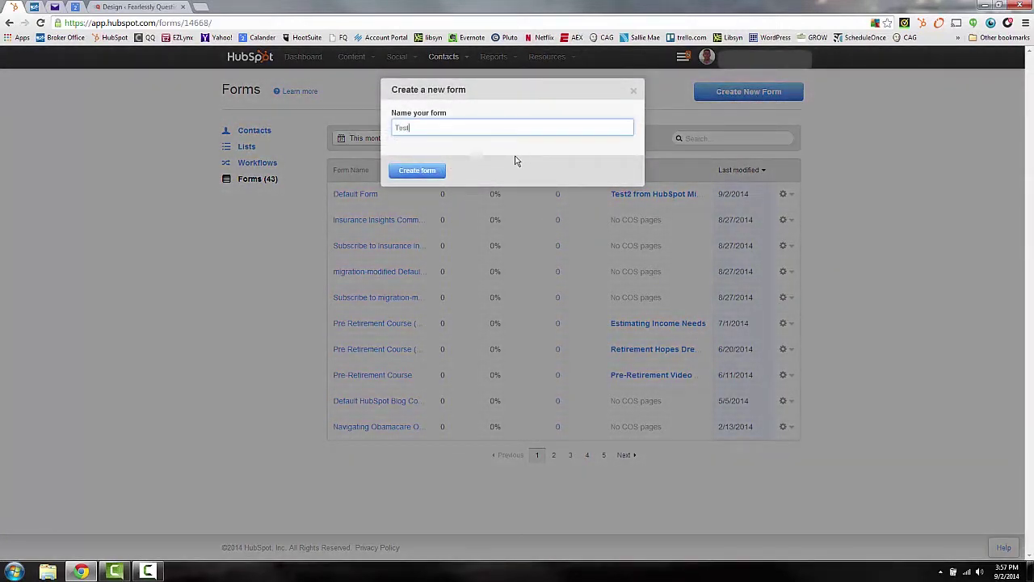
{"action": "left_click", "coordinate": [419, 171]}
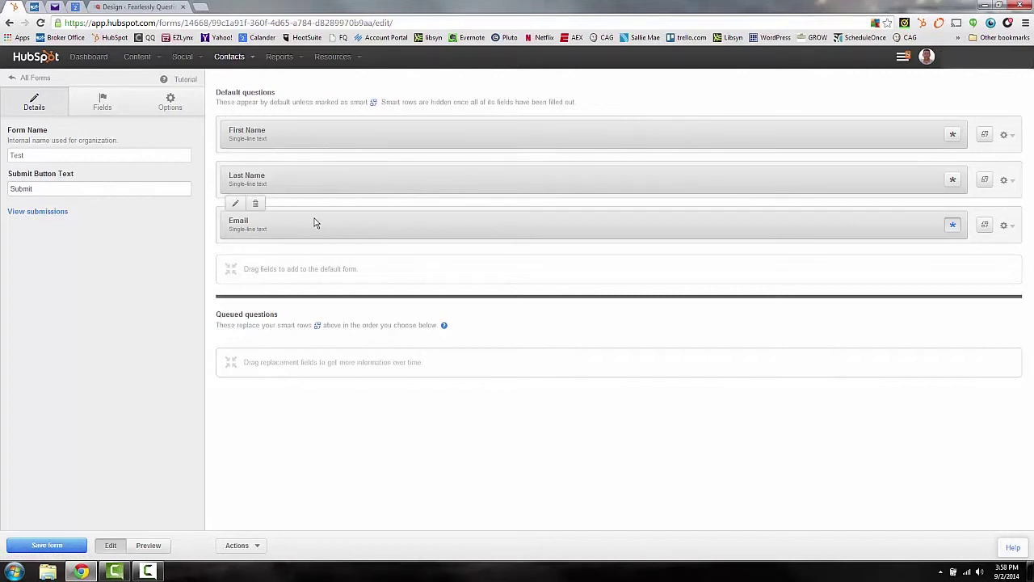
{"action": "left_click", "coordinate": [236, 204]}
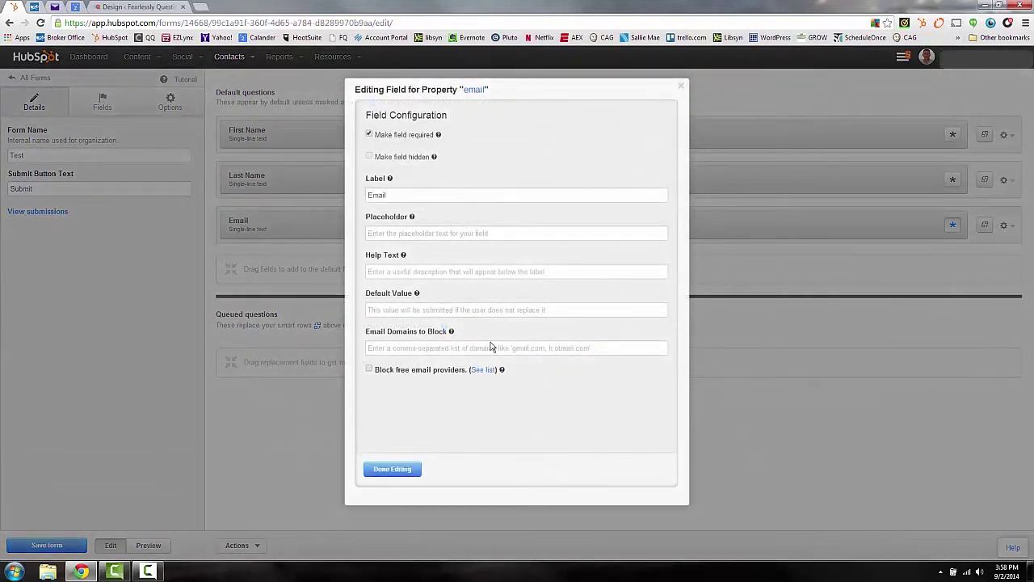
{"action": "left_click", "coordinate": [397, 194]}
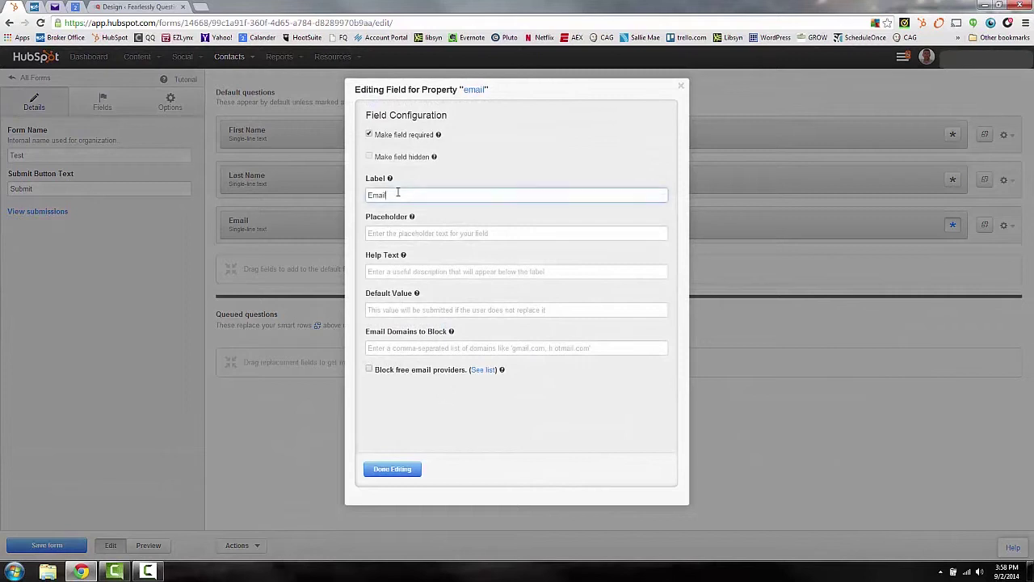
{"action": "left_click", "coordinate": [404, 235]}
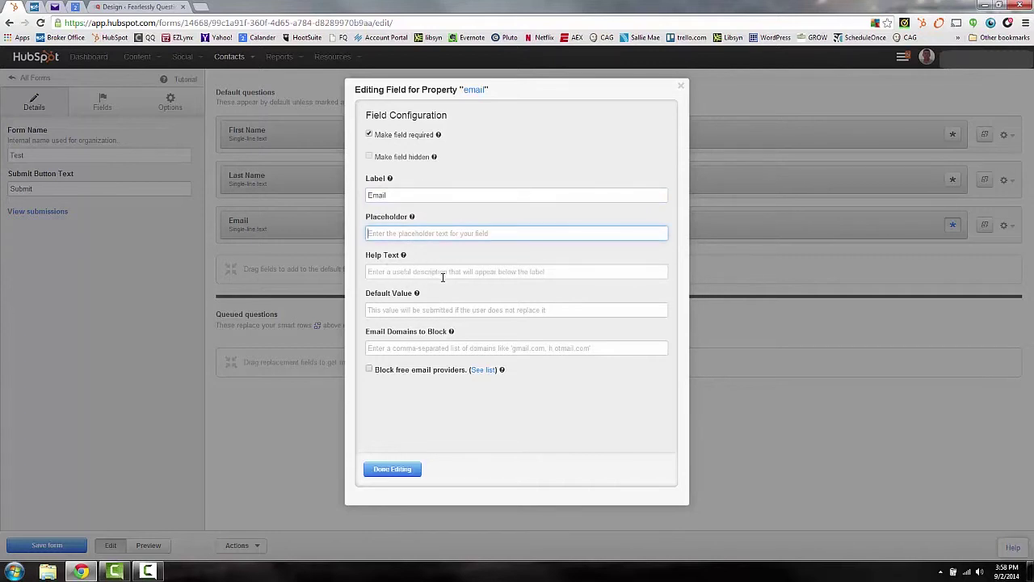
{"action": "left_click", "coordinate": [681, 90]}
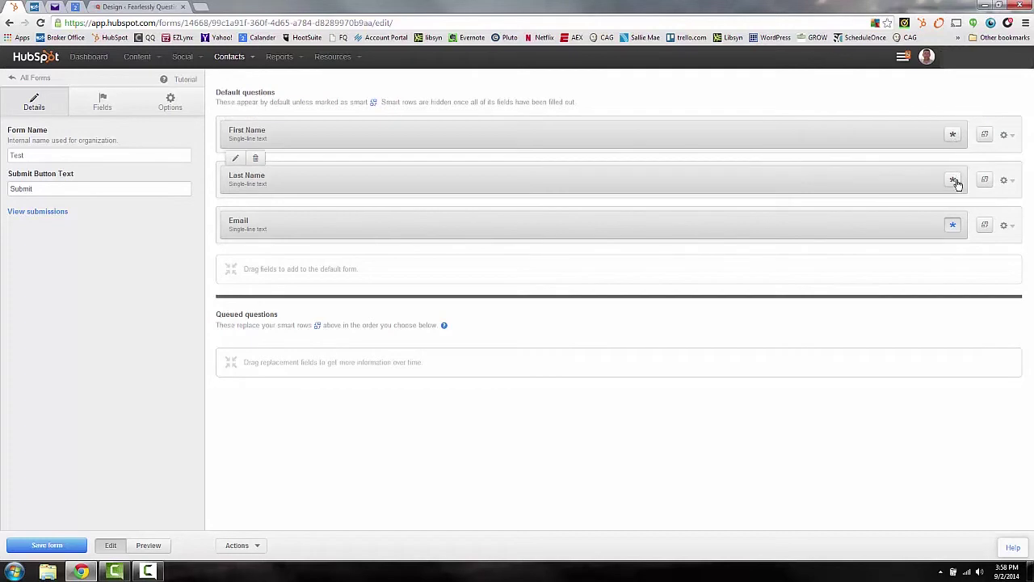
Step: Mark First Name as required and turn First Name and Last Name into smart fields
{"action": "left_click", "coordinate": [954, 136]}
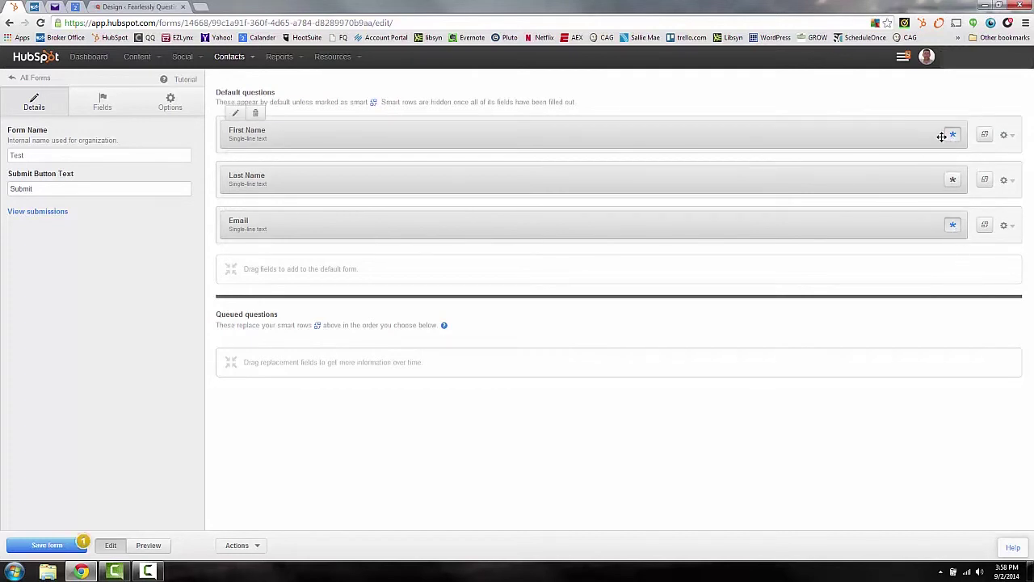
{"action": "left_click", "coordinate": [984, 134]}
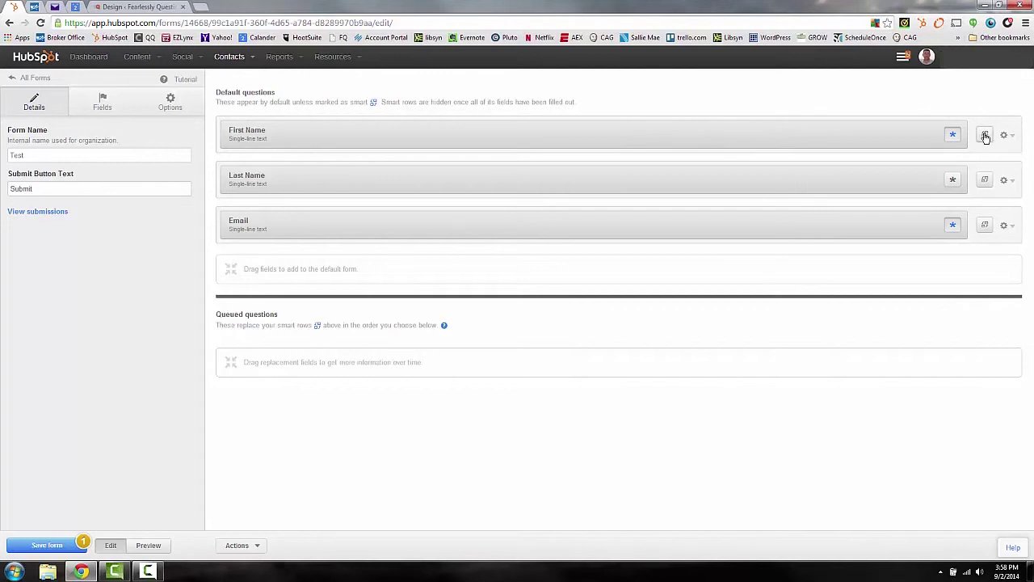
{"action": "left_click", "coordinate": [984, 179]}
{"action": "left_click", "coordinate": [985, 136]}
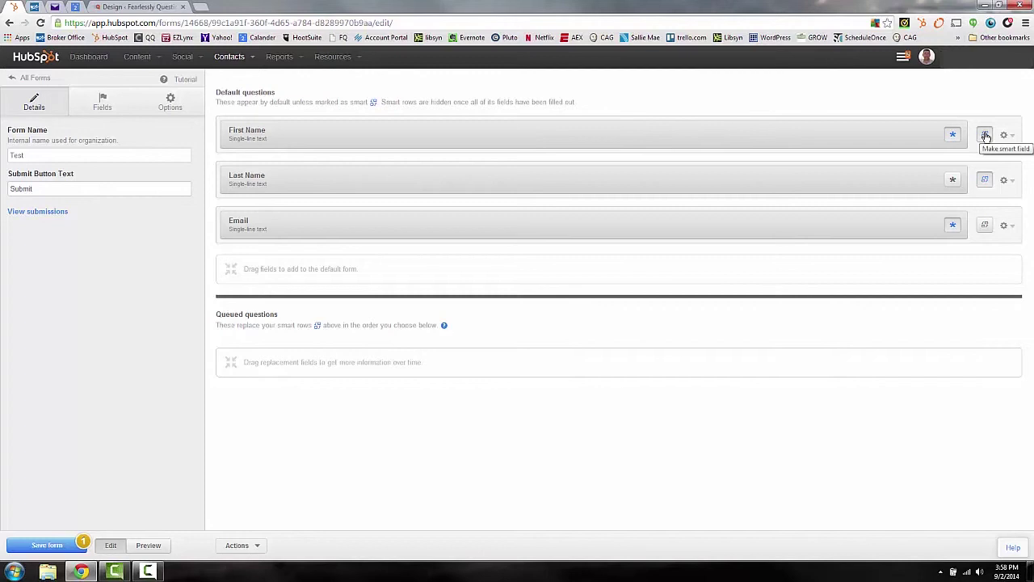
{"action": "left_click", "coordinate": [985, 136]}
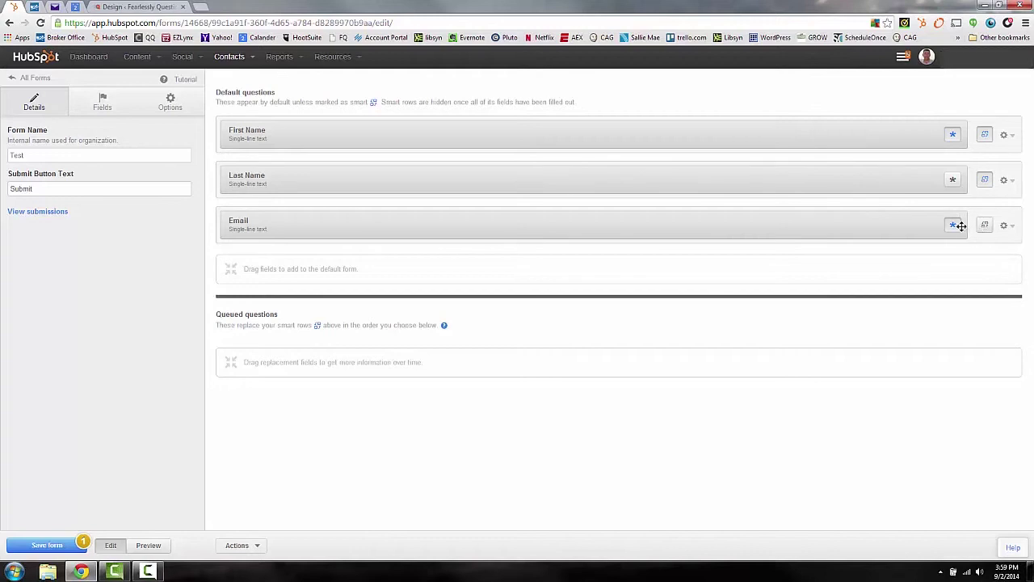
{"action": "left_click", "coordinate": [1010, 230]}
Step: Add the City and Job Title contact fields to the form below Email
{"action": "left_click", "coordinate": [102, 105]}
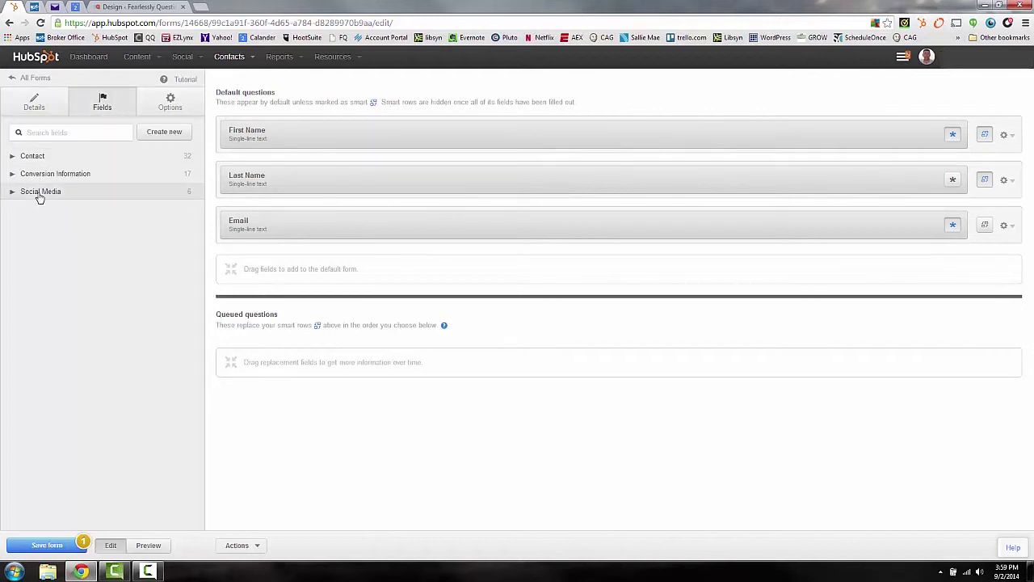
{"action": "left_click", "coordinate": [13, 156]}
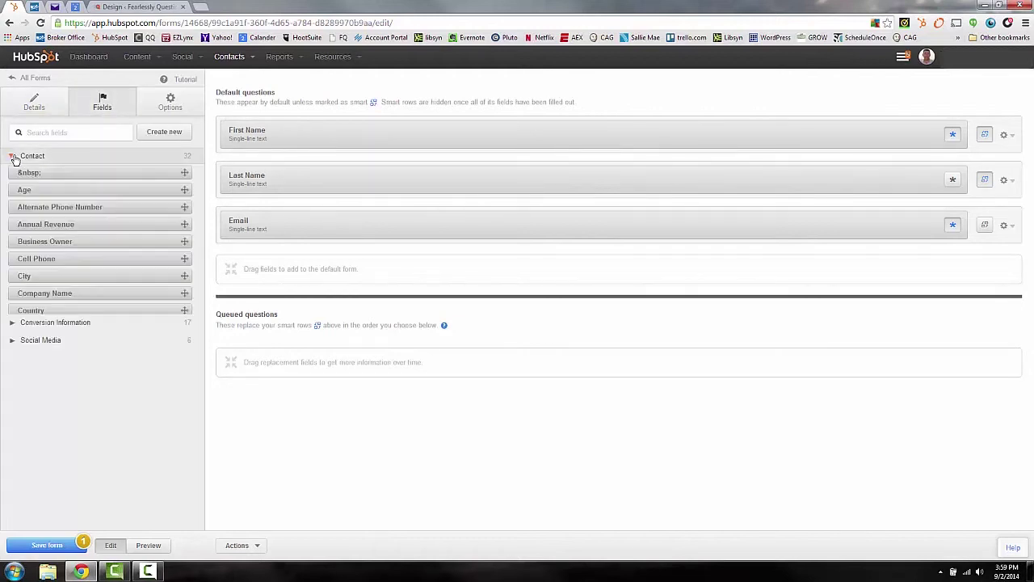
{"action": "scroll", "coordinate": [71, 234], "scroll_direction": "down", "scroll_amount": 3}
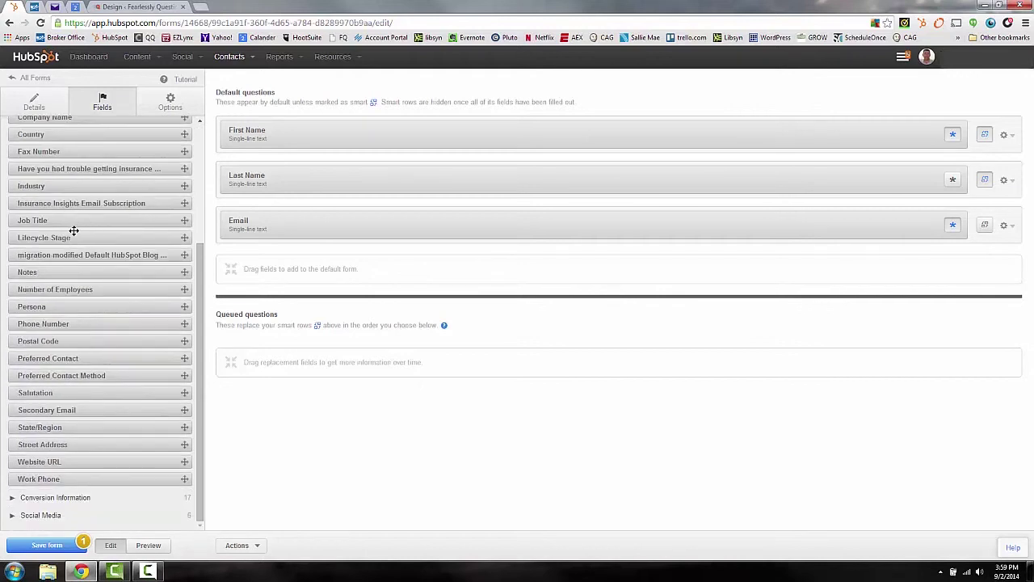
{"action": "scroll", "coordinate": [73, 230], "scroll_direction": "up", "scroll_amount": 3}
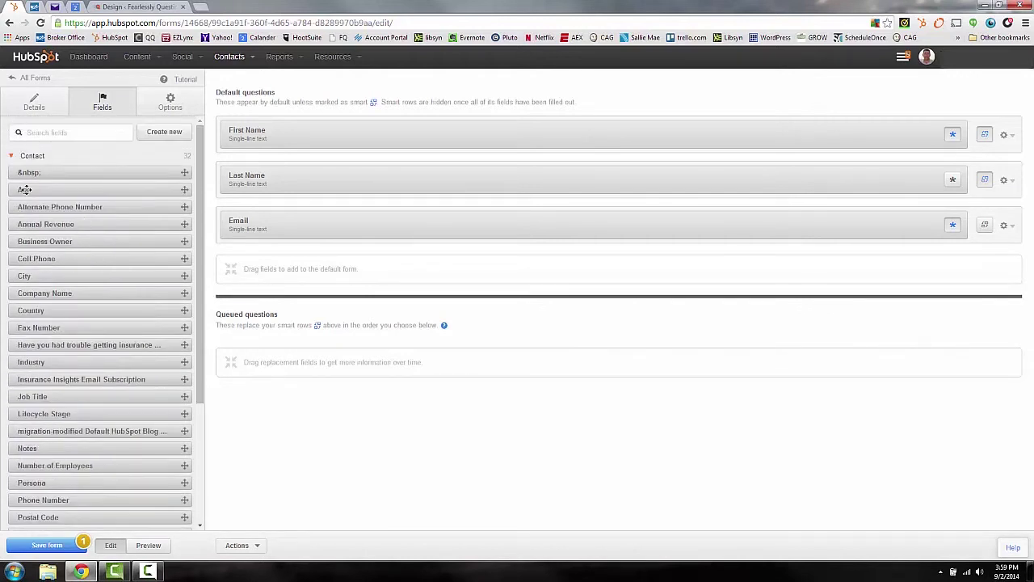
{"action": "left_click_drag", "start_coordinate": [121, 272], "coordinate": [274, 260]}
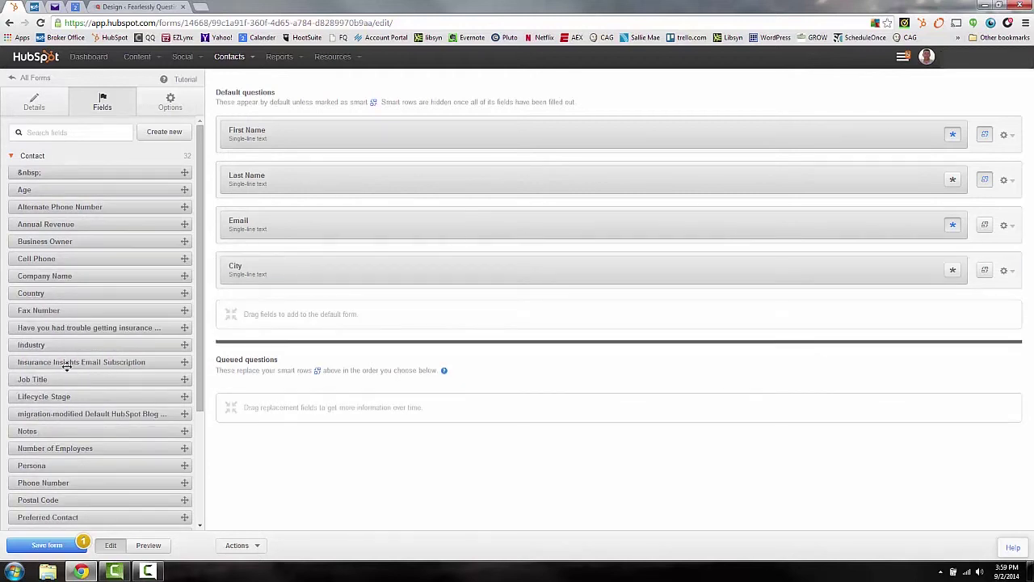
{"action": "left_click_drag", "start_coordinate": [61, 379], "coordinate": [287, 316]}
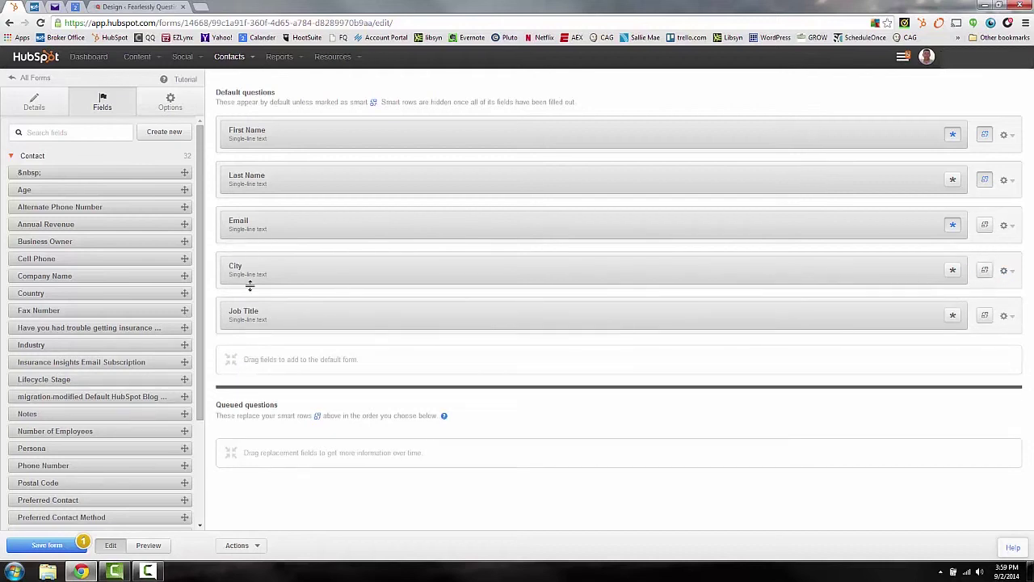
Step: Remove the City and Job Title questions from the form again
{"action": "left_click", "coordinate": [234, 246]}
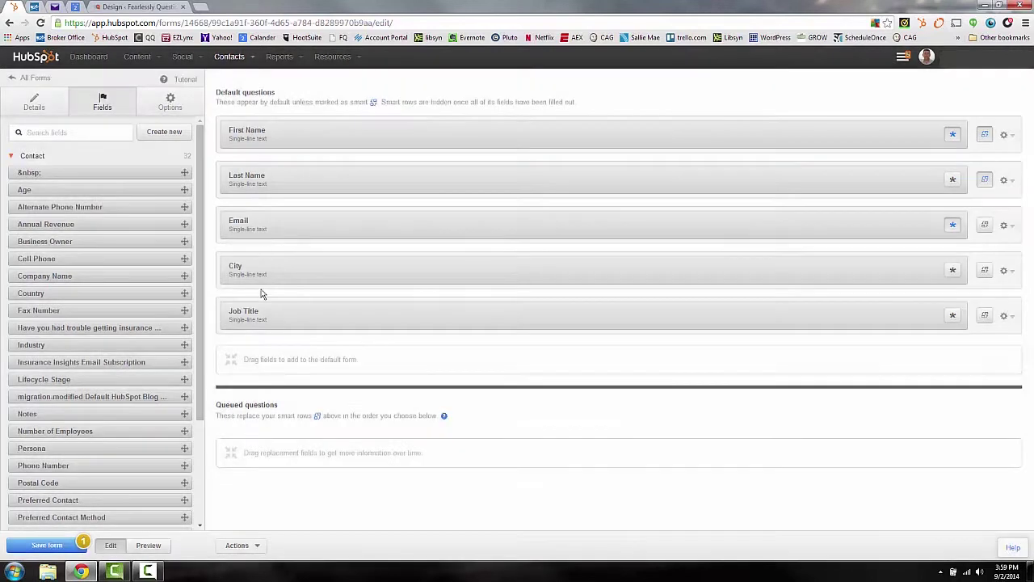
{"action": "left_click", "coordinate": [681, 85]}
{"action": "left_click", "coordinate": [1004, 272]}
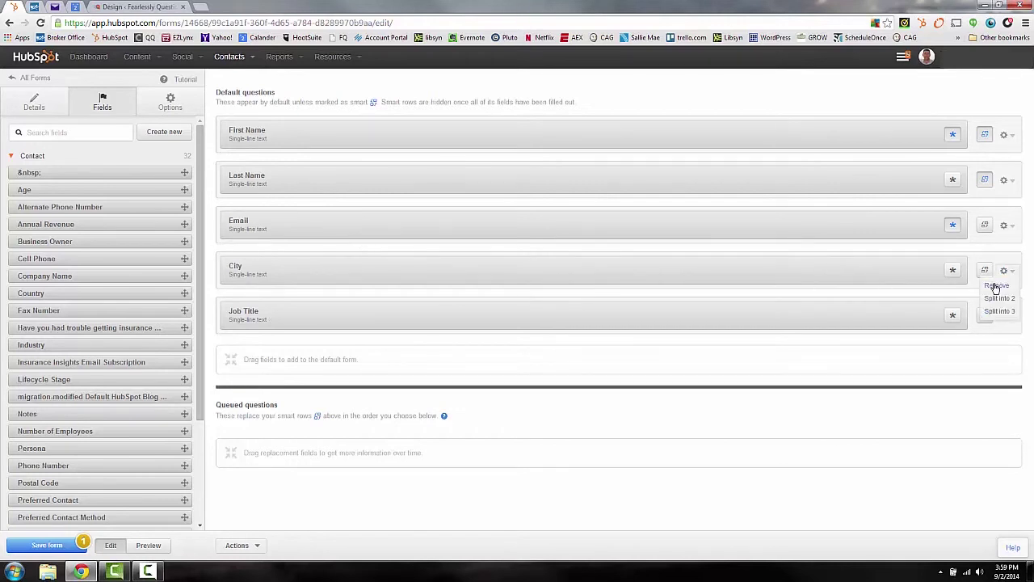
{"action": "left_click", "coordinate": [993, 289]}
{"action": "left_click", "coordinate": [1004, 272]}
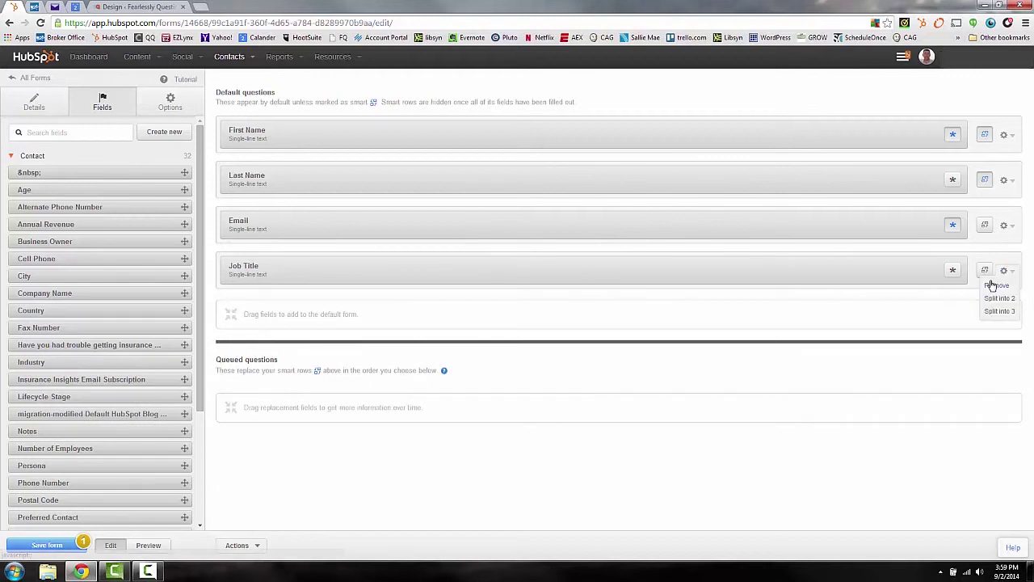
{"action": "left_click", "coordinate": [993, 289]}
{"action": "left_click", "coordinate": [147, 101]}
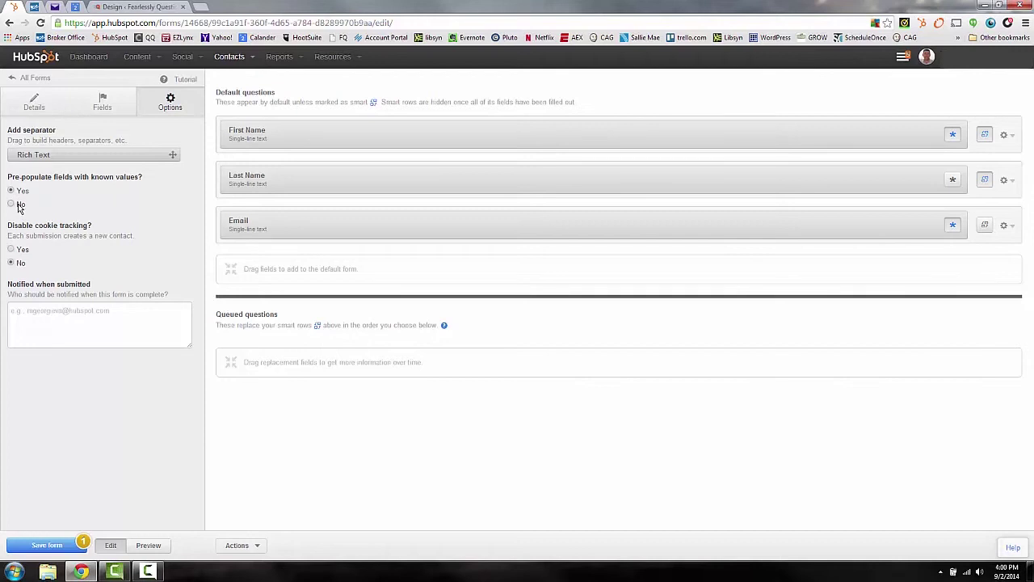
Step: Paste a notification e-mail address for submissions, preview the form, then return to editing
{"action": "left_click", "coordinate": [48, 323]}
{"action": "key", "text": "ctrl+v"}
{"action": "key", "text": "ctrl+a"}
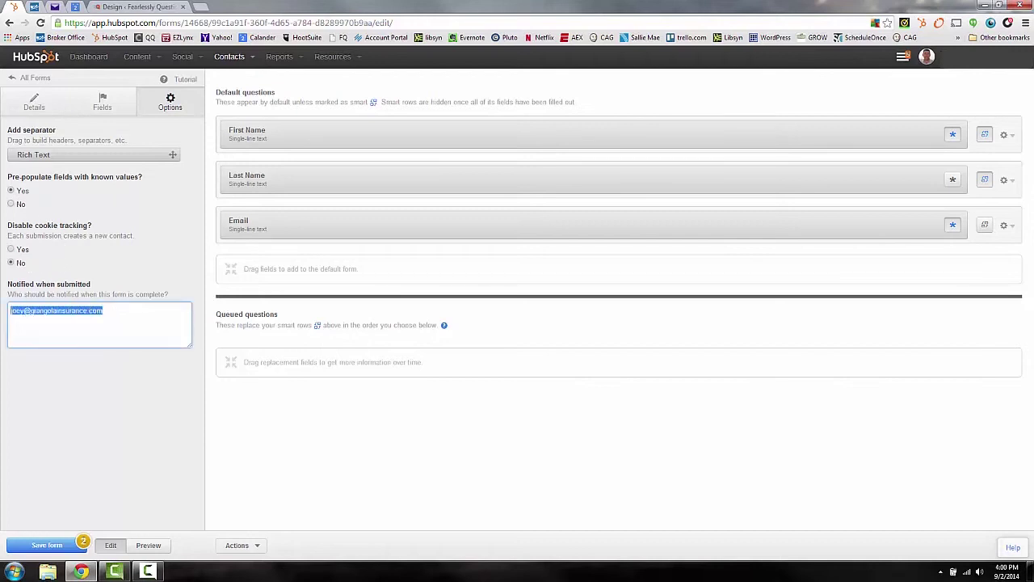
{"action": "left_click", "coordinate": [114, 308]}
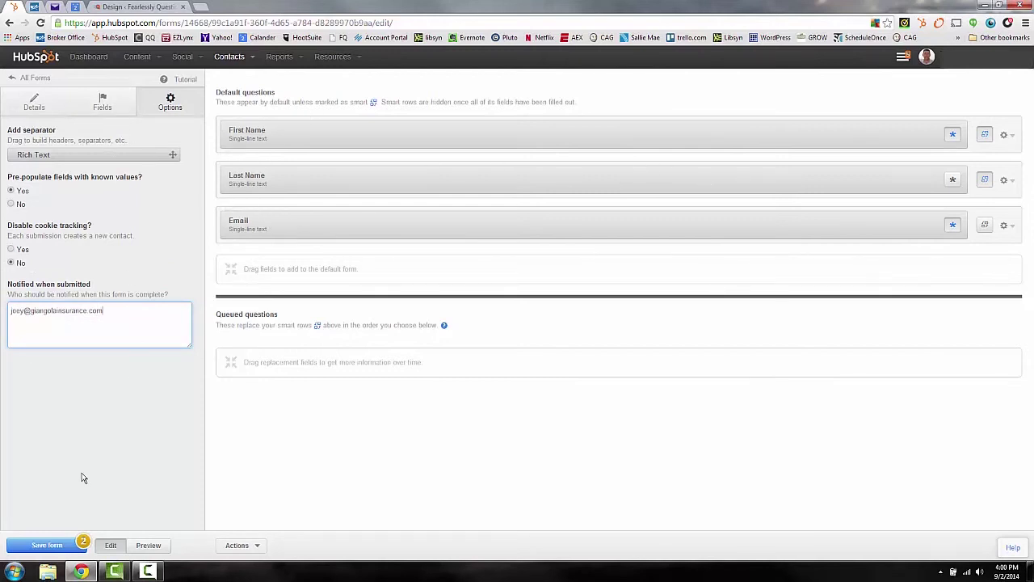
{"action": "left_click", "coordinate": [147, 544]}
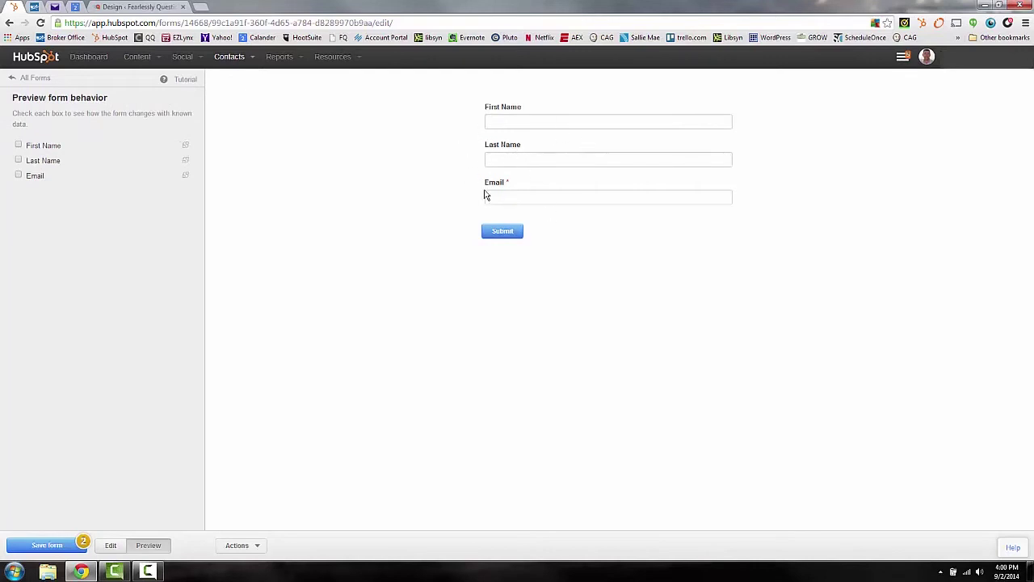
{"action": "left_click", "coordinate": [107, 551]}
{"action": "left_click", "coordinate": [245, 546]}
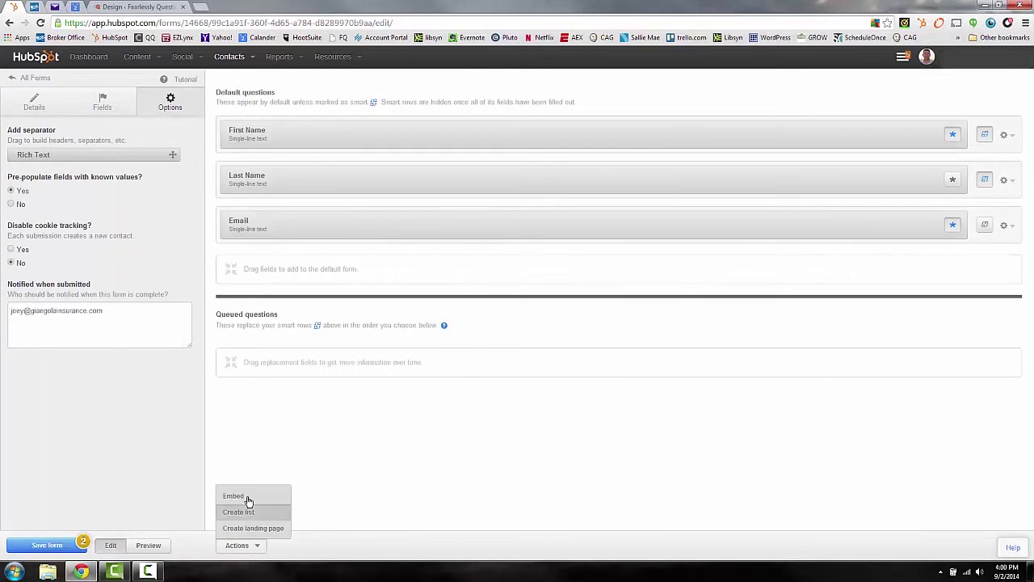
{"action": "left_click", "coordinate": [233, 495]}
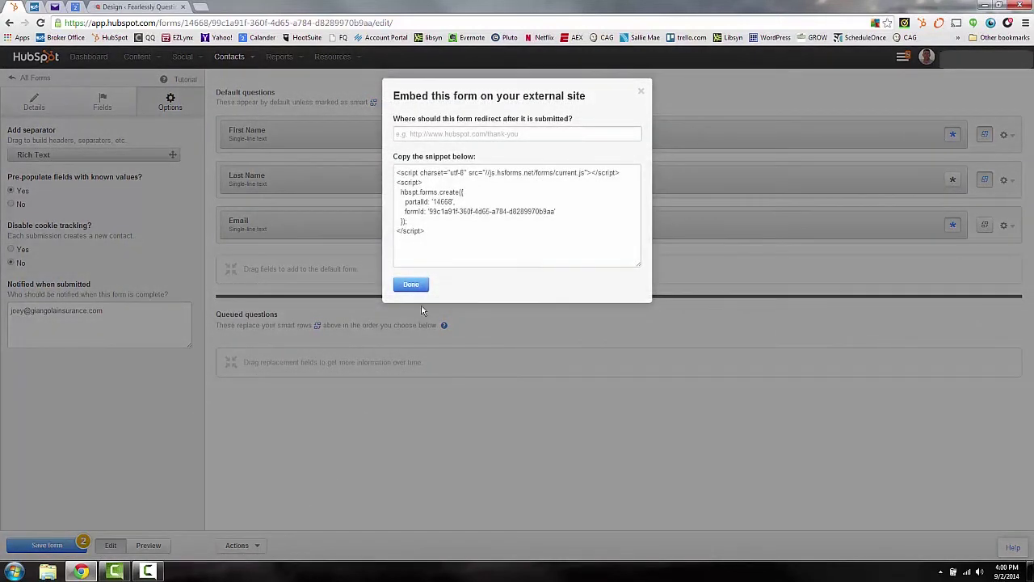
{"action": "left_click", "coordinate": [641, 94]}
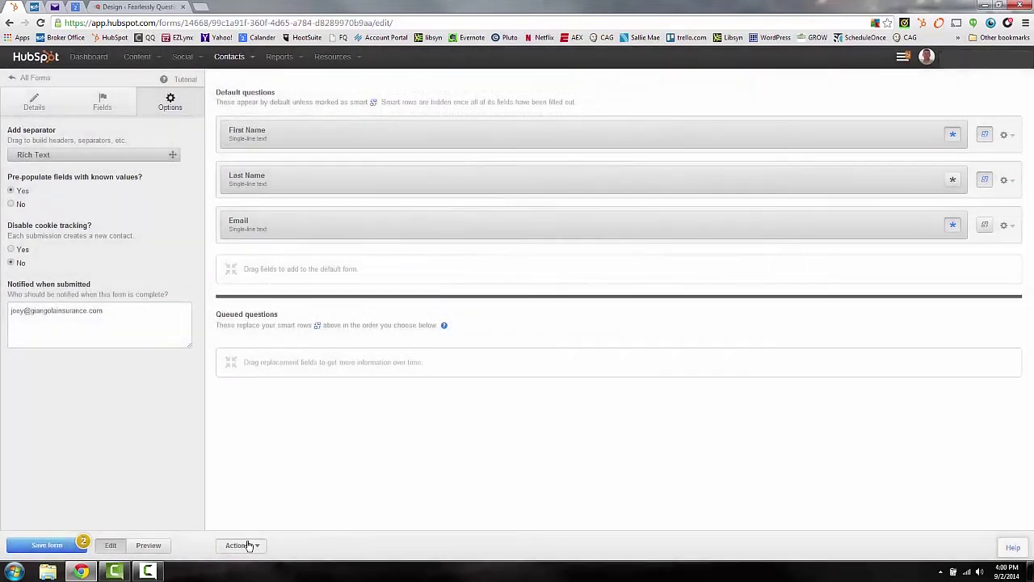
{"action": "left_click", "coordinate": [240, 545]}
{"action": "left_click", "coordinate": [235, 544]}
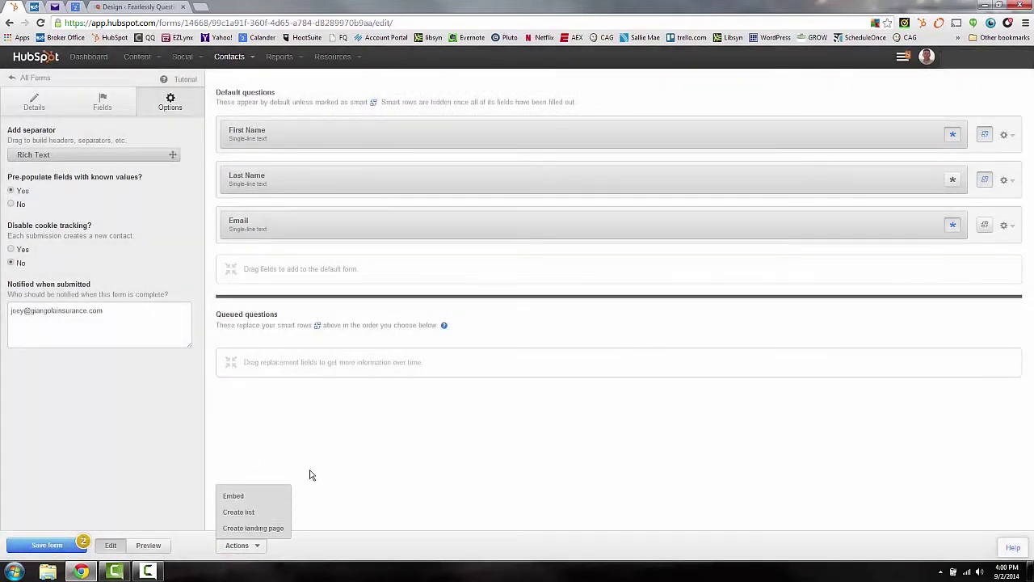
{"action": "left_click", "coordinate": [209, 396]}
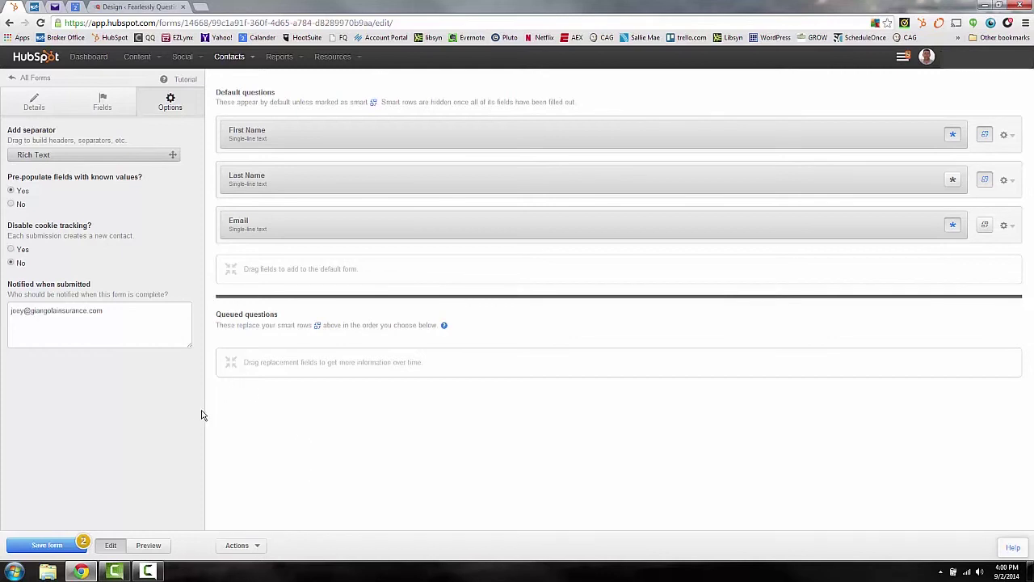
{"action": "right_click", "coordinate": [148, 571]}
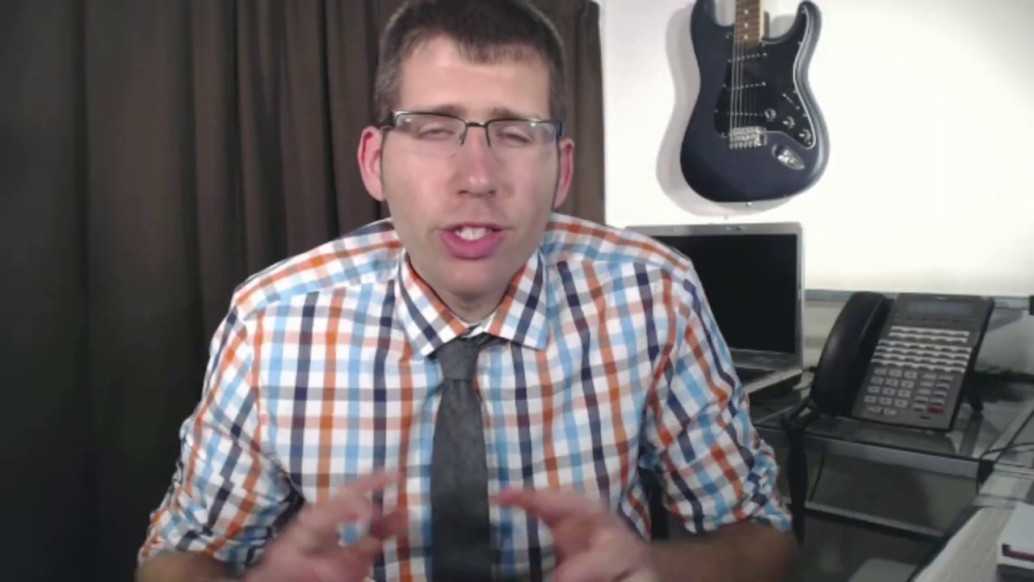